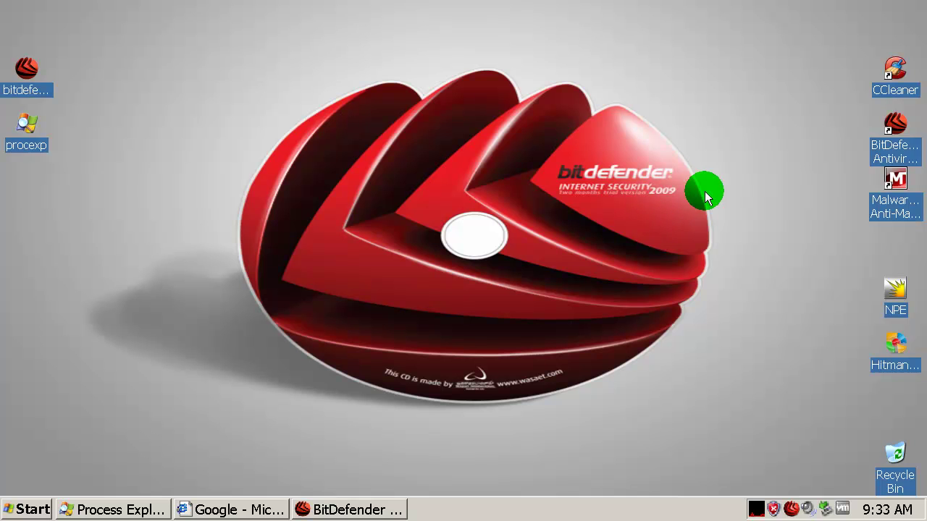
# Bring up the minimized BitDefender Antivirus Pro 2011 window and reposition it on the desktop.
pyautogui.click(365, 507)
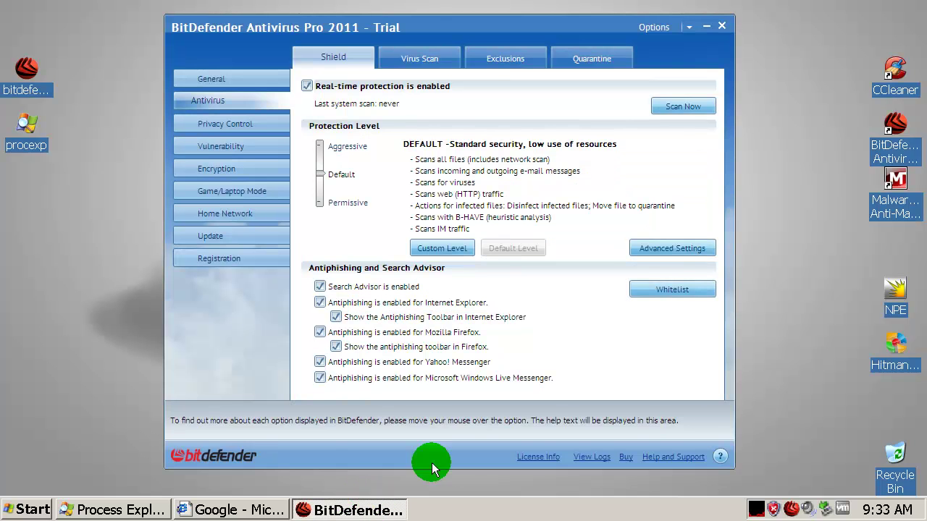
pyautogui.moveTo(430, 28); pyautogui.dragTo(475, 42)
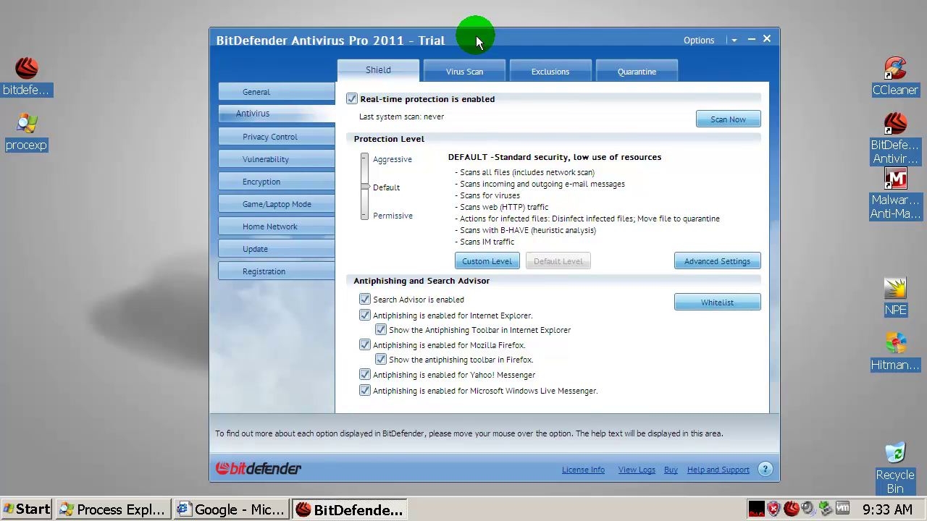
pyautogui.moveTo(482, 37); pyautogui.dragTo(492, 39)
# Review the General dashboard's security status and statistics, along with the Antivirus and Privacy Control sections.
pyautogui.click(271, 101)
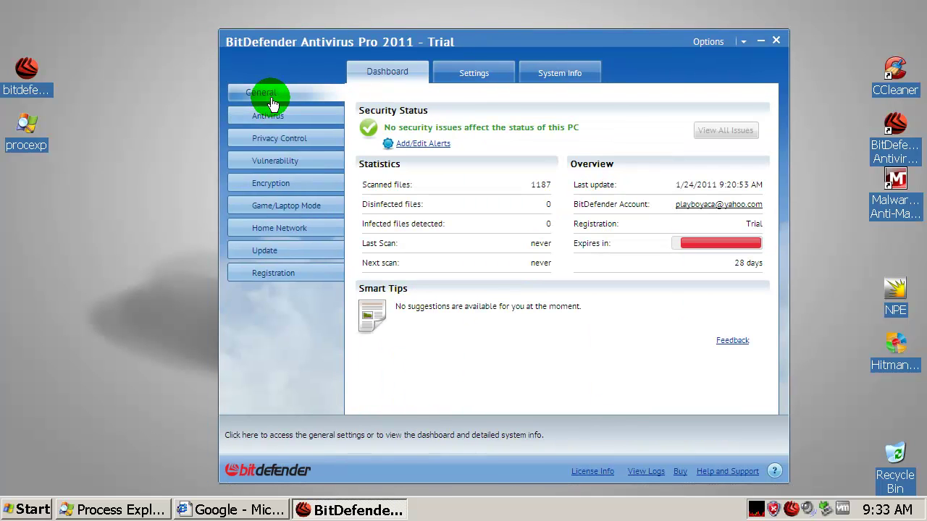
pyautogui.click(270, 118)
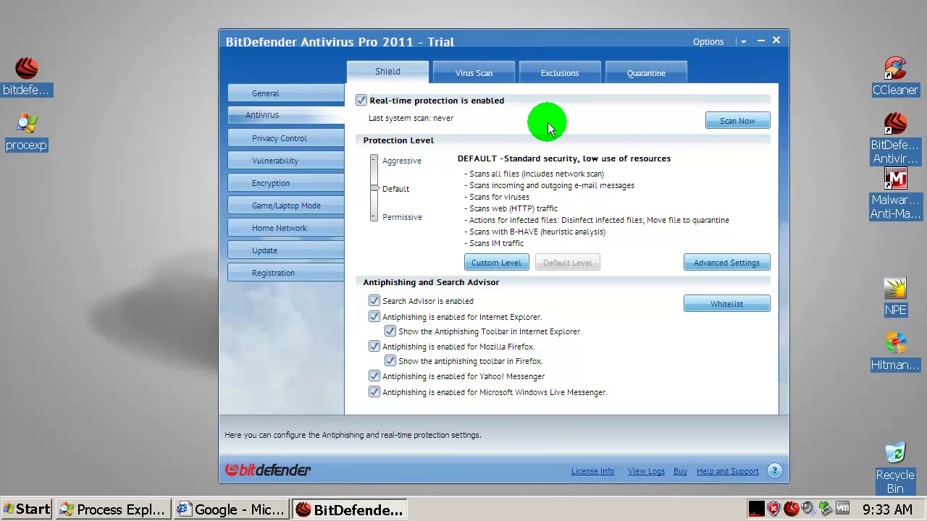
pyautogui.click(266, 93)
pyautogui.click(264, 115)
pyautogui.click(272, 141)
pyautogui.click(265, 114)
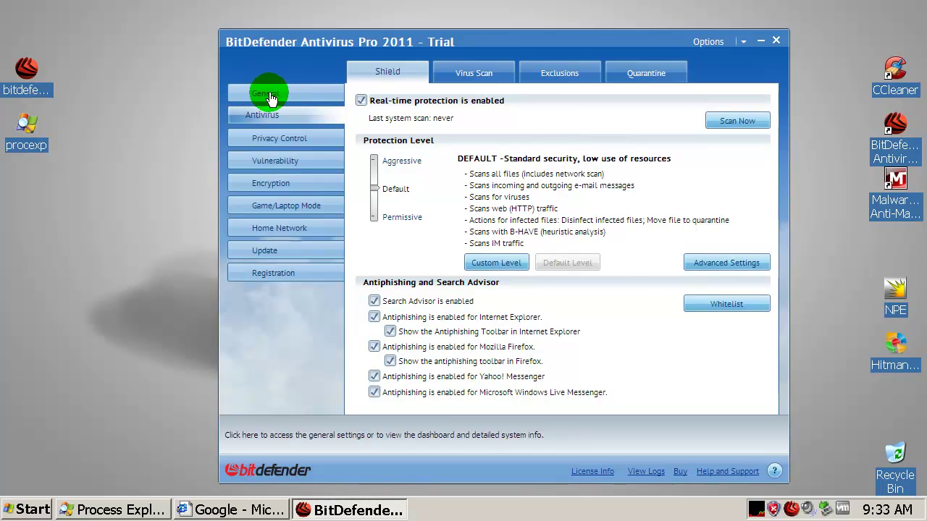
pyautogui.click(266, 93)
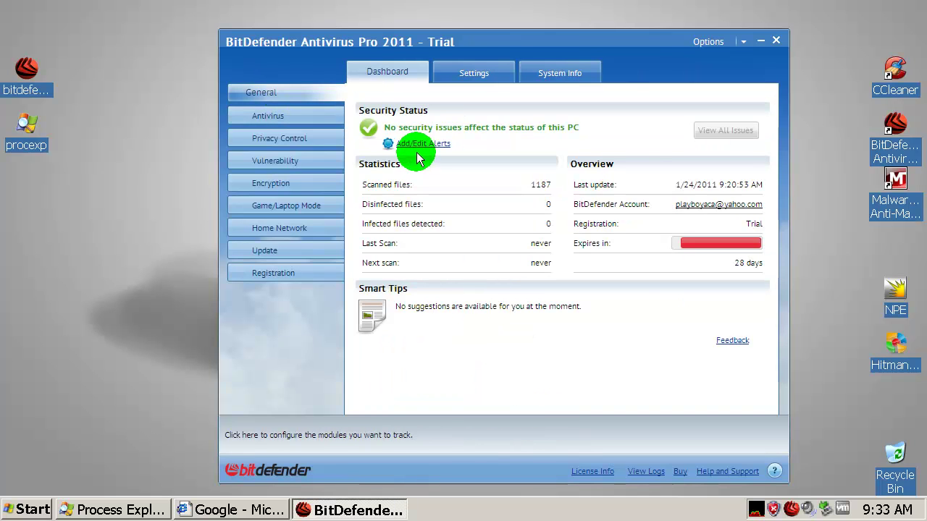
# Try the Aggressive real-time protection level for the antivirus shield and return it to Default.
pyautogui.click(252, 115)
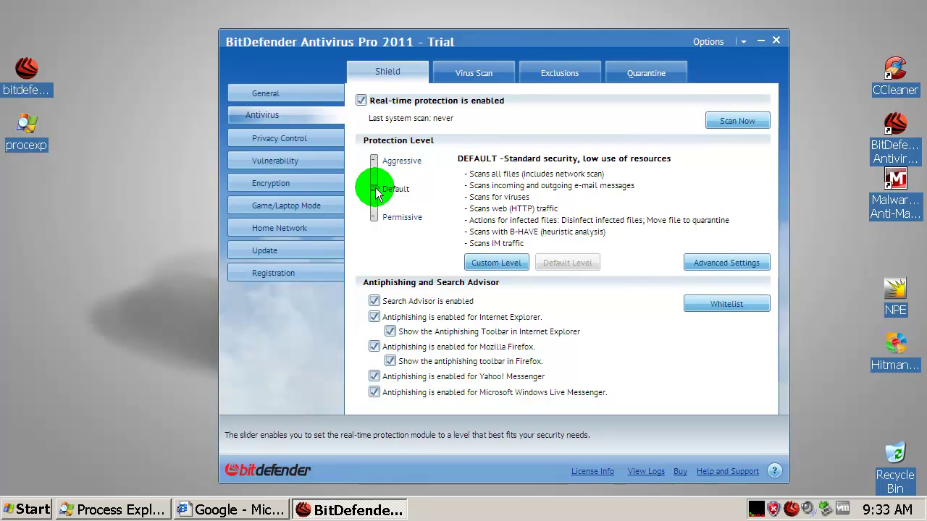
pyautogui.moveTo(375, 190); pyautogui.dragTo(372, 162)
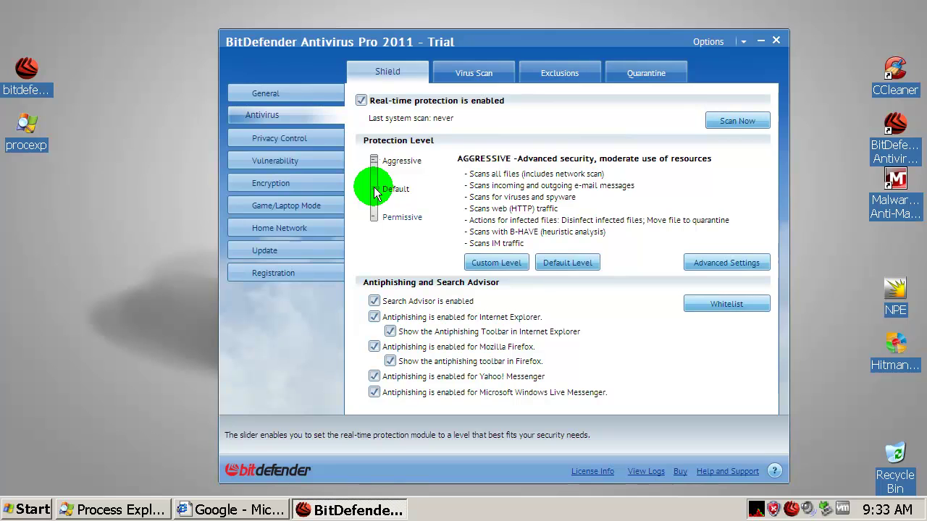
pyautogui.click(374, 190)
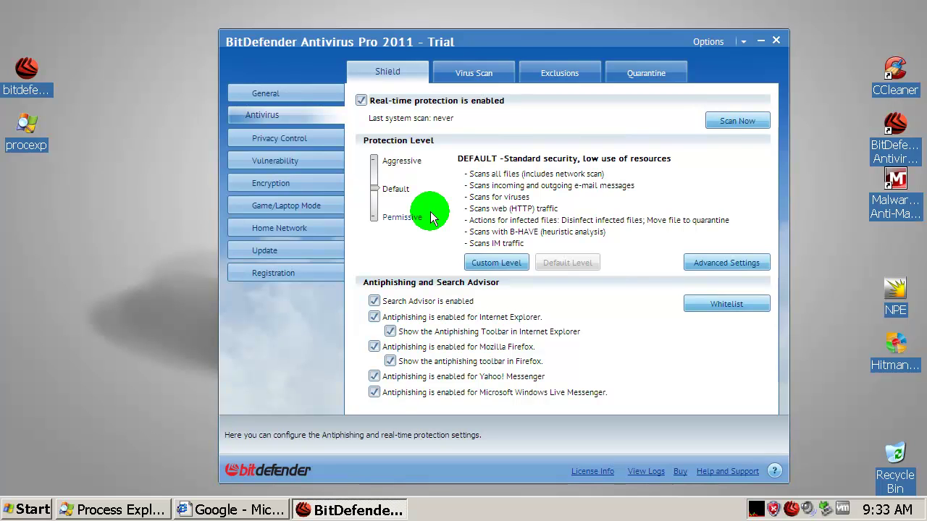
# Enable the Intrusion Detection System in the Active Virus Control advanced settings, check the exclusions list and apply the changes.
pyautogui.click(707, 267)
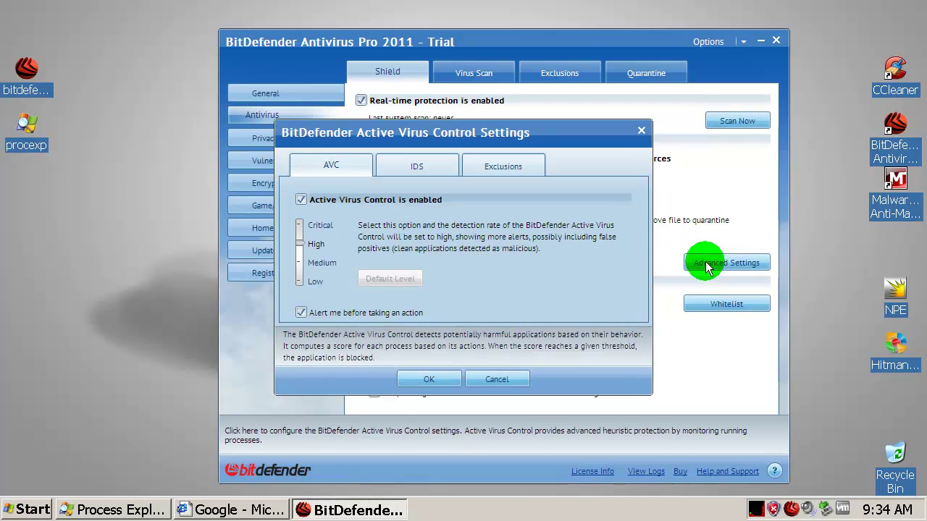
pyautogui.click(417, 167)
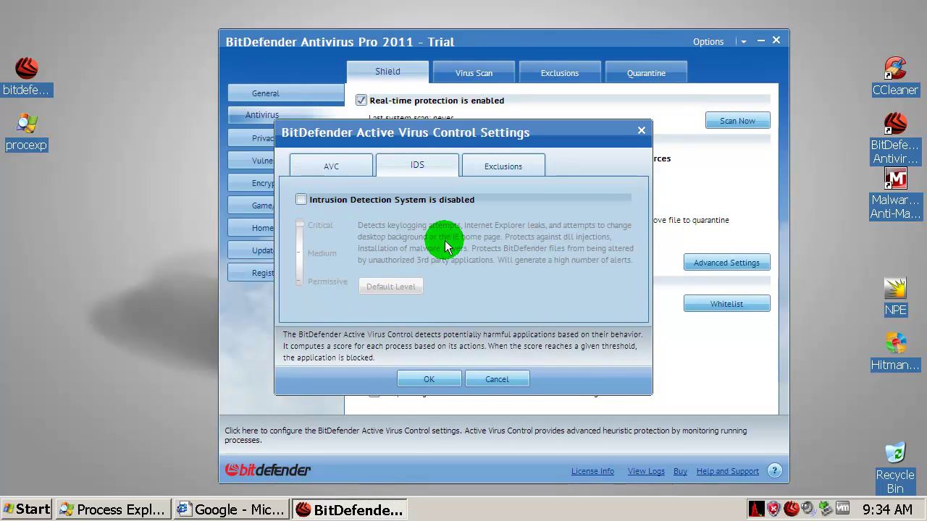
pyautogui.click(304, 202)
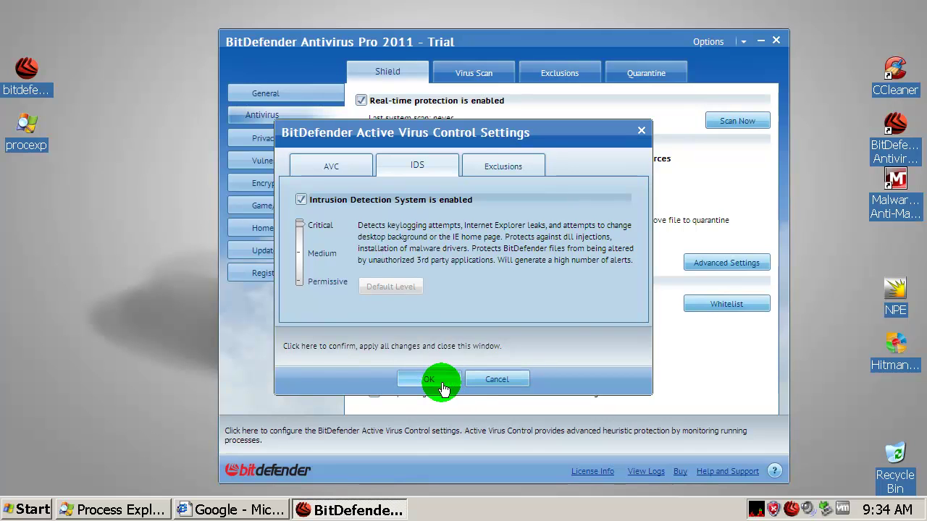
pyautogui.click(501, 168)
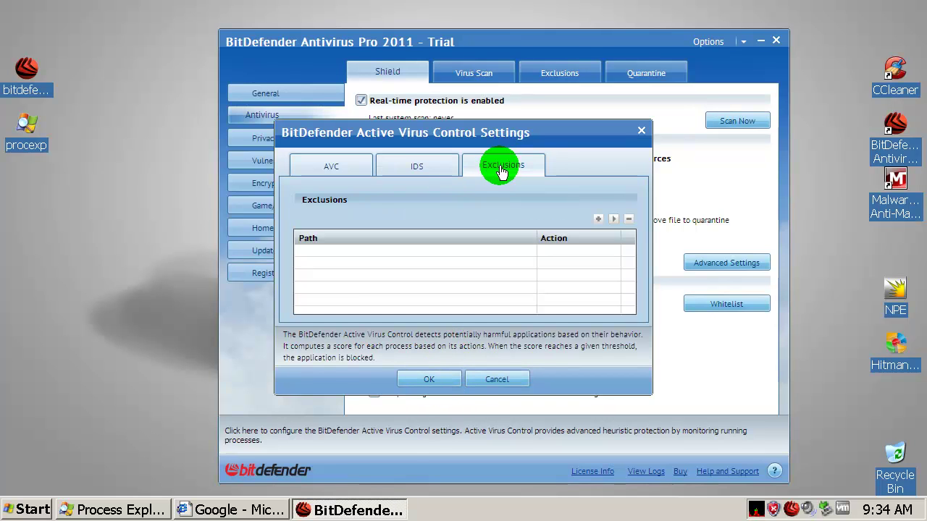
pyautogui.click(420, 172)
pyautogui.click(423, 380)
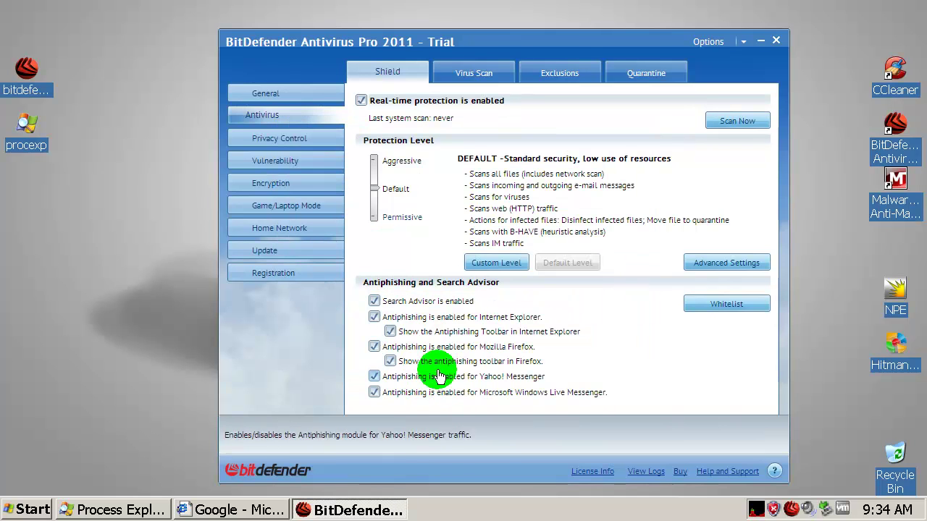
# Run a manual update of the antivirus from the Update section.
pyautogui.moveTo(654, 34); pyautogui.dragTo(555, 35)
pyautogui.click(156, 251)
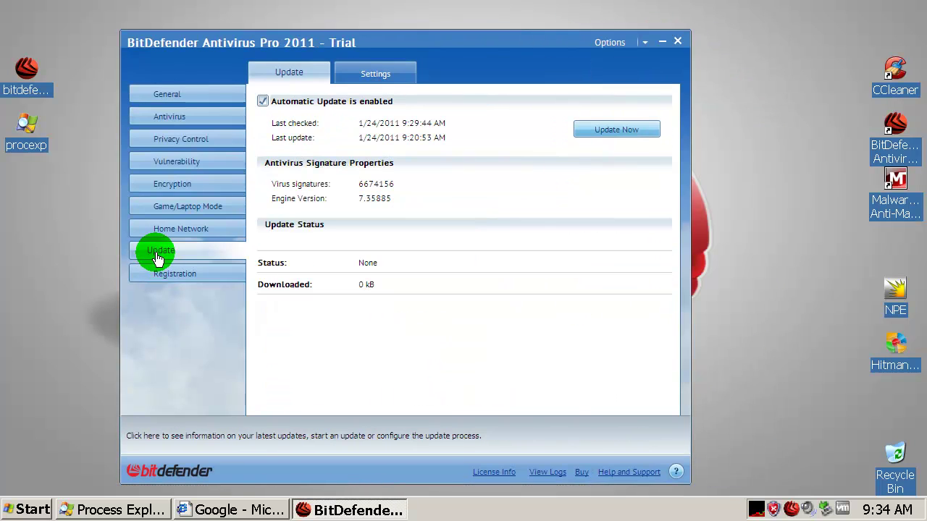
pyautogui.click(606, 135)
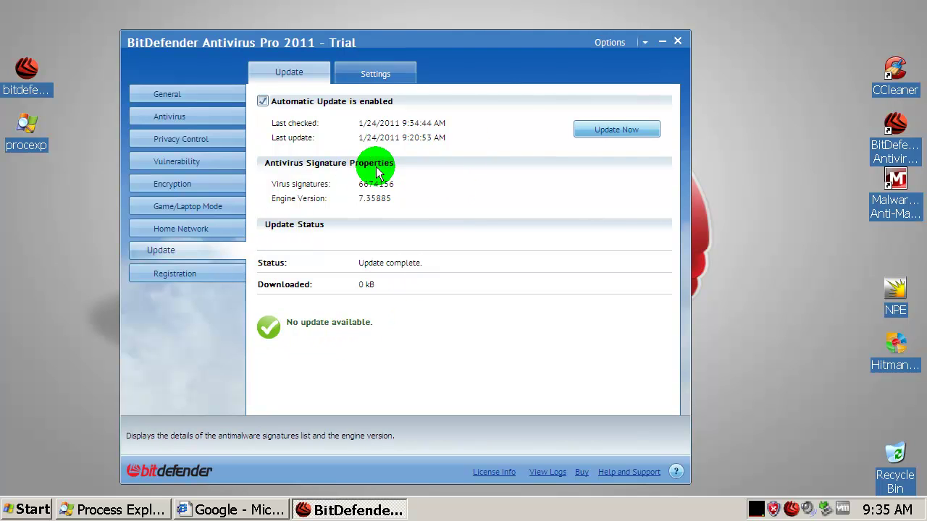
# Look at the interface in Basic View and Intermediate View, and return to Expert View.
pyautogui.click(651, 45)
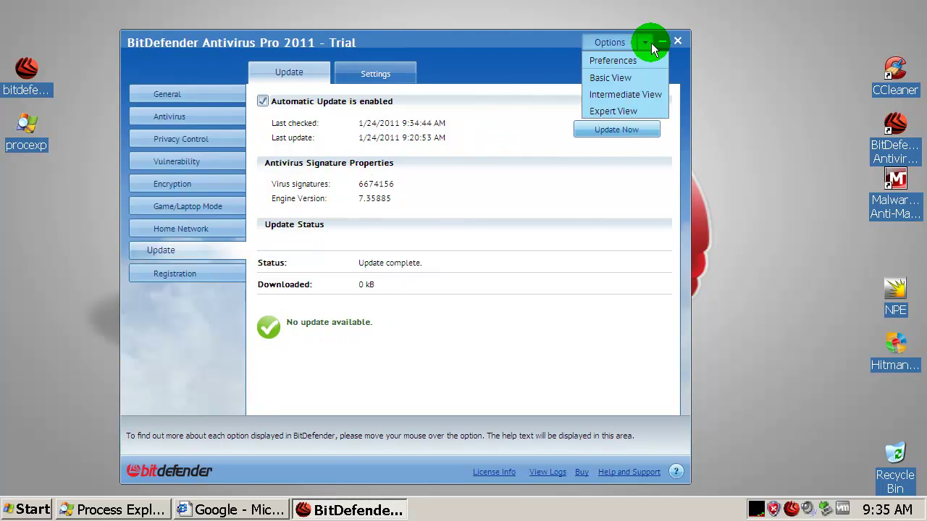
pyautogui.click(626, 81)
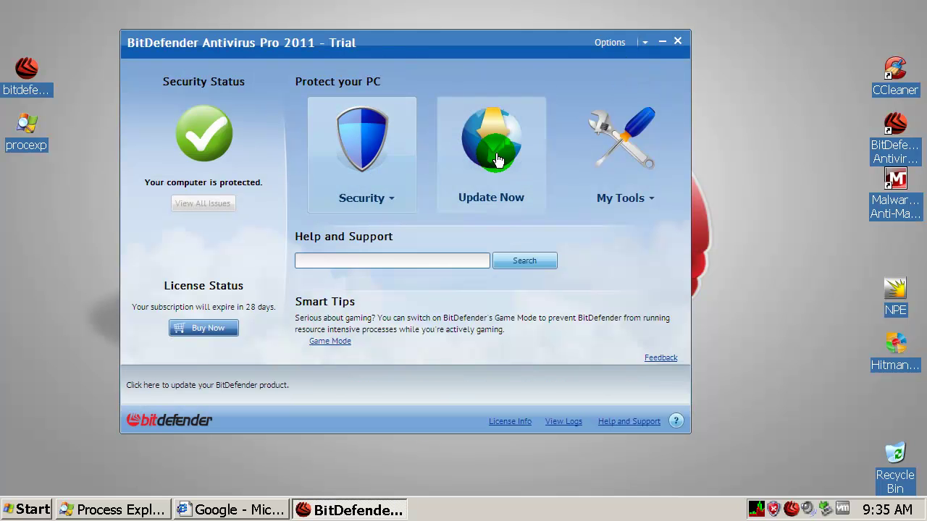
pyautogui.click(623, 45)
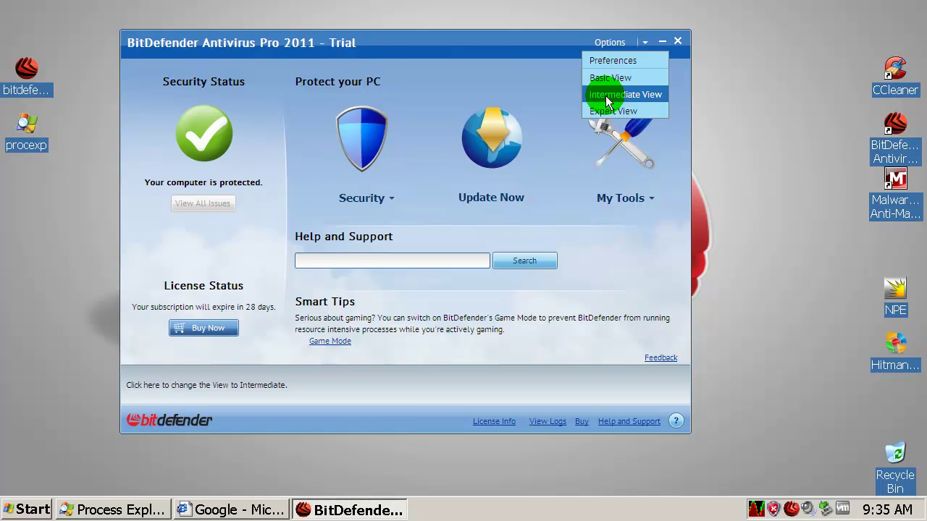
pyautogui.click(607, 96)
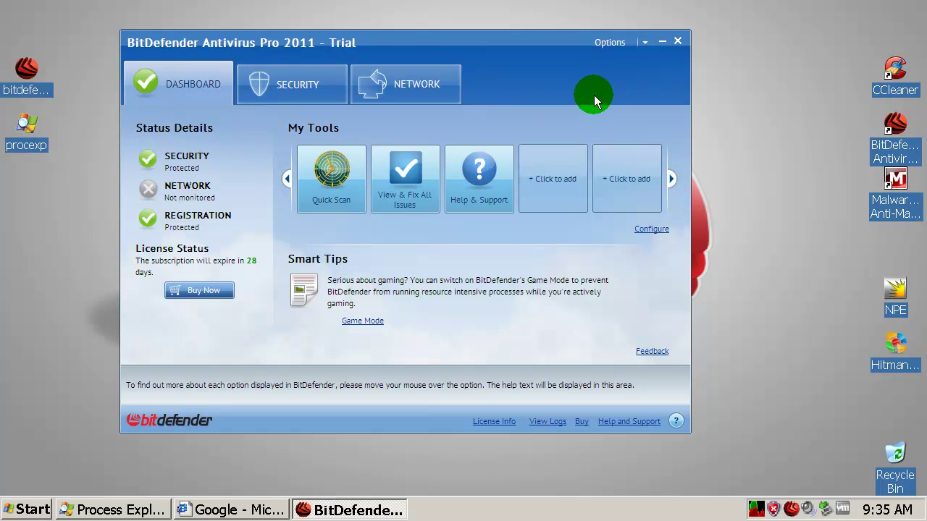
pyautogui.click(642, 42)
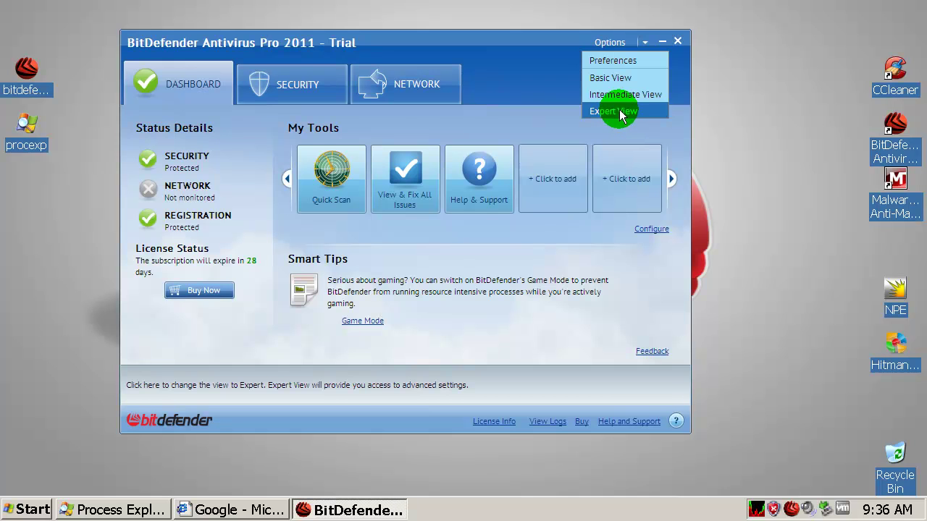
pyautogui.click(621, 113)
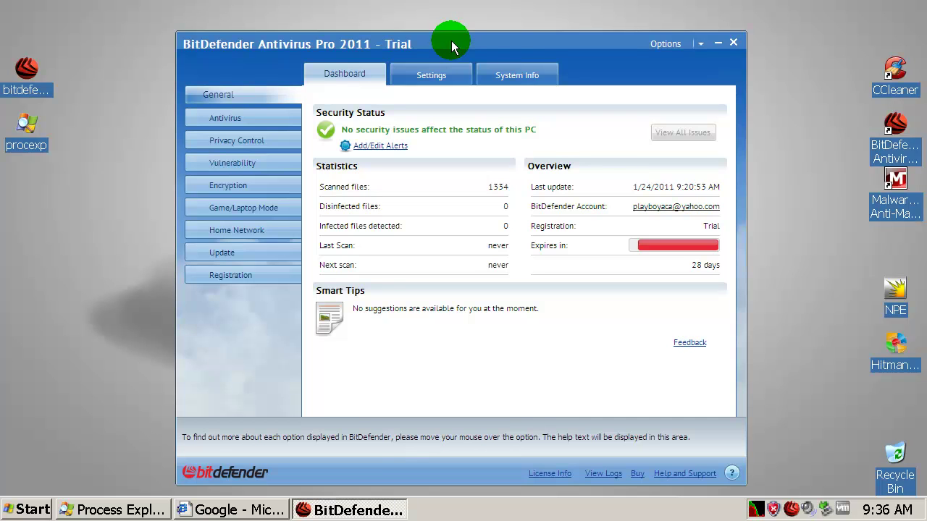
# Close the BitDefender window and refresh the desktop.
pyautogui.click(732, 42)
pyautogui.rightClick(609, 141)
pyautogui.click(569, 169)
pyautogui.doubleClick(26, 76)
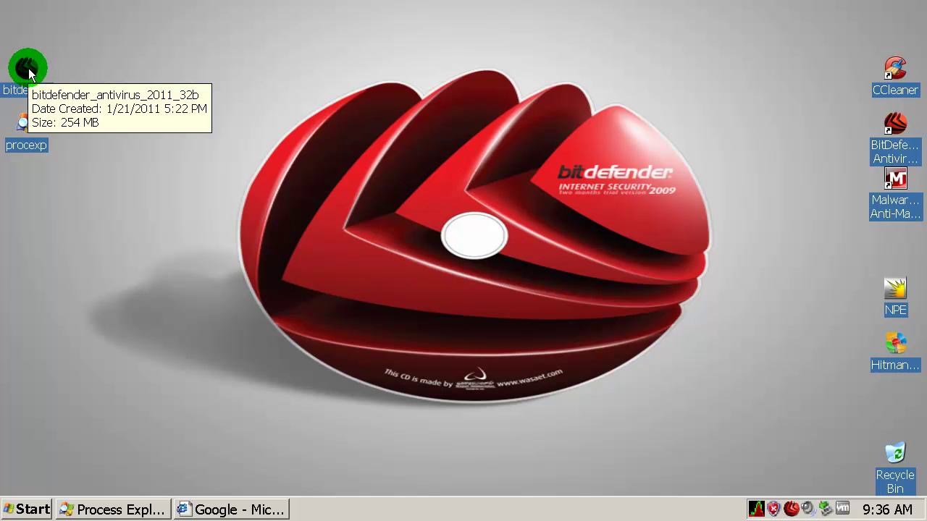
pyautogui.rightClick(224, 114)
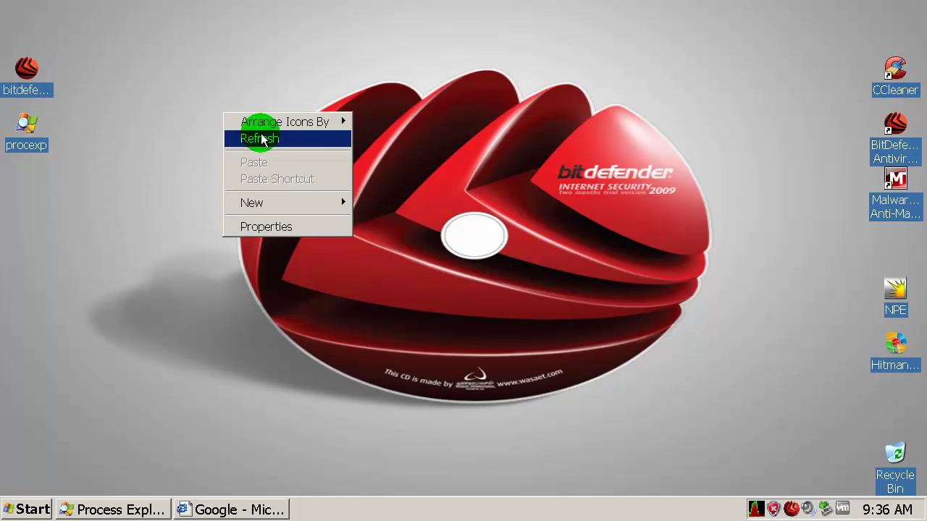
pyautogui.click(255, 134)
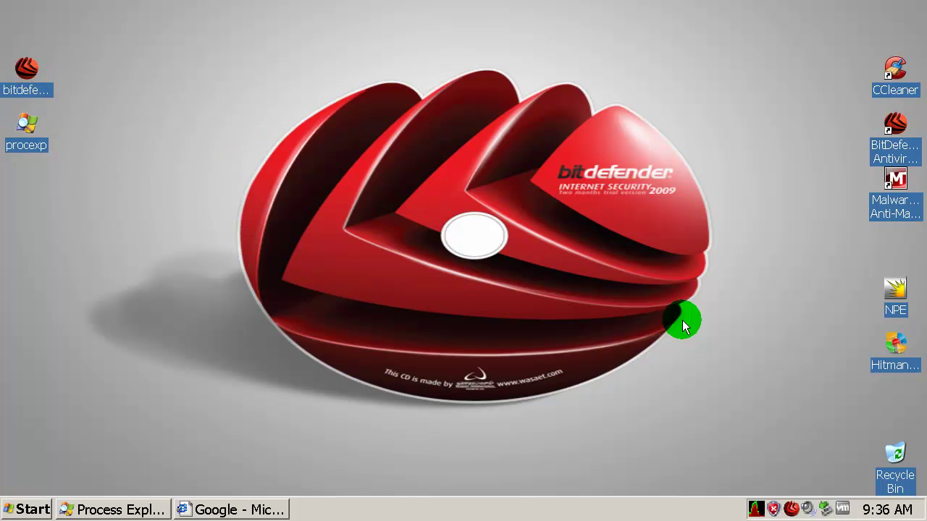
# Switch to Process Explorer and widen its window so the Company Name column fits fully.
pyautogui.click(160, 509)
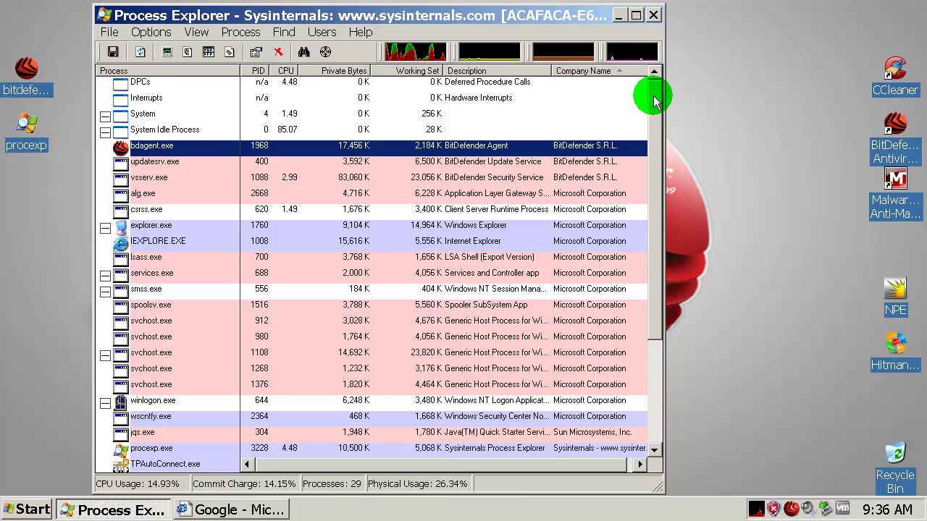
pyautogui.moveTo(656, 93)
pyautogui.mouseDown()
pyautogui.moveTo(654, 124)
pyautogui.moveTo(654, 83)
pyautogui.mouseUp()
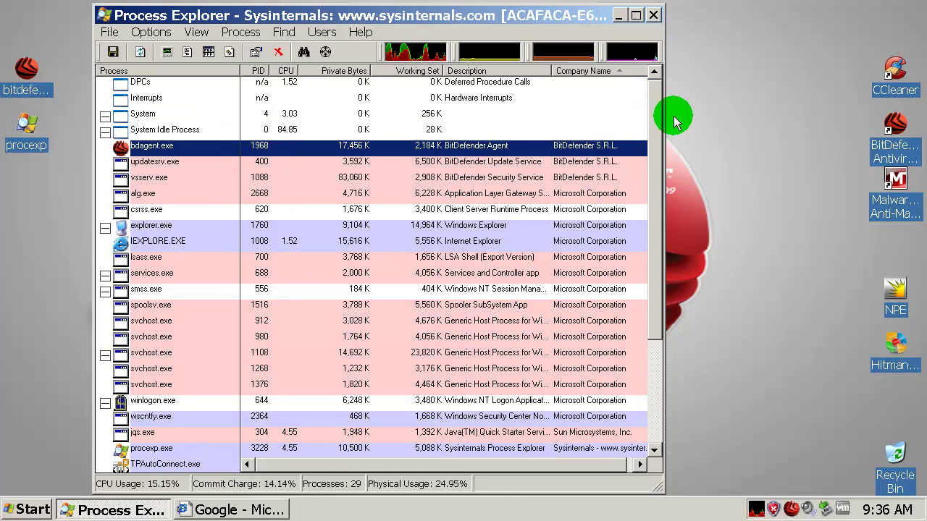
pyautogui.moveTo(662, 114); pyautogui.dragTo(693, 116)
# Examine the working-set memory use of bdagent.exe, updatesrv.exe and vsserv.exe, and minimize the process list.
pyautogui.click(425, 162)
pyautogui.click(430, 178)
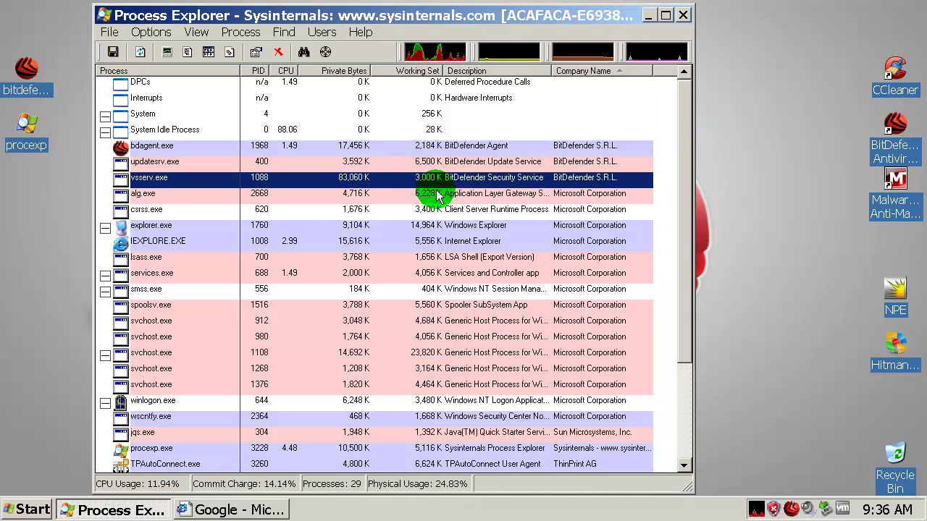
pyautogui.click(432, 147)
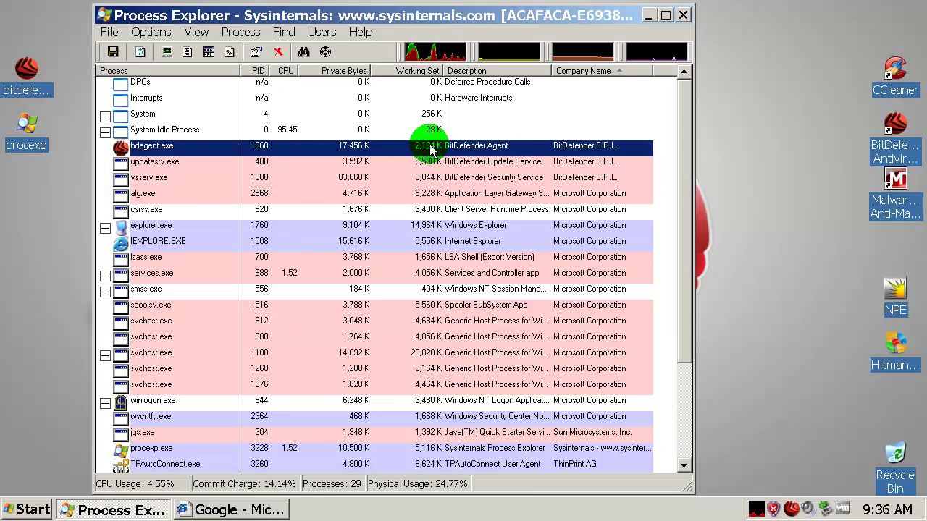
pyautogui.click(427, 161)
pyautogui.click(434, 179)
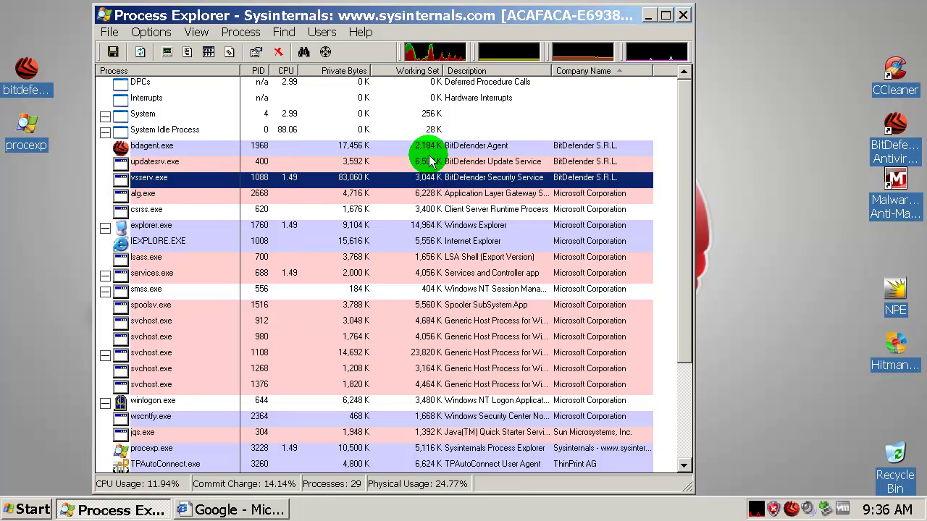
pyautogui.click(426, 146)
pyautogui.click(426, 166)
pyautogui.click(426, 177)
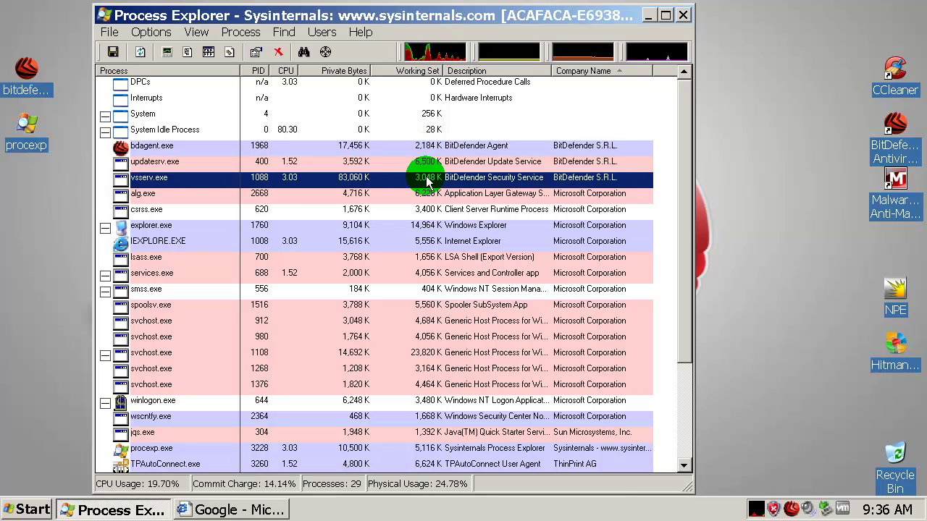
pyautogui.moveTo(686, 166); pyautogui.dragTo(674, 129)
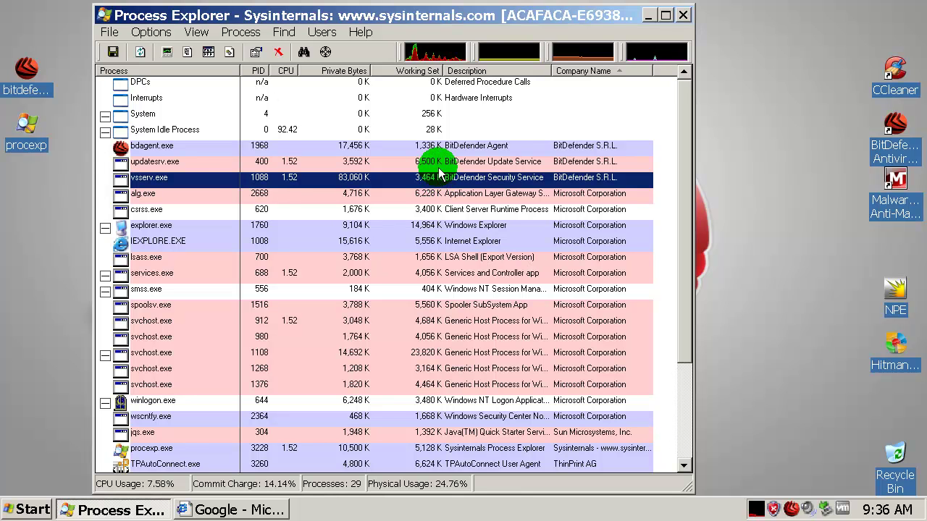
pyautogui.press('Up')
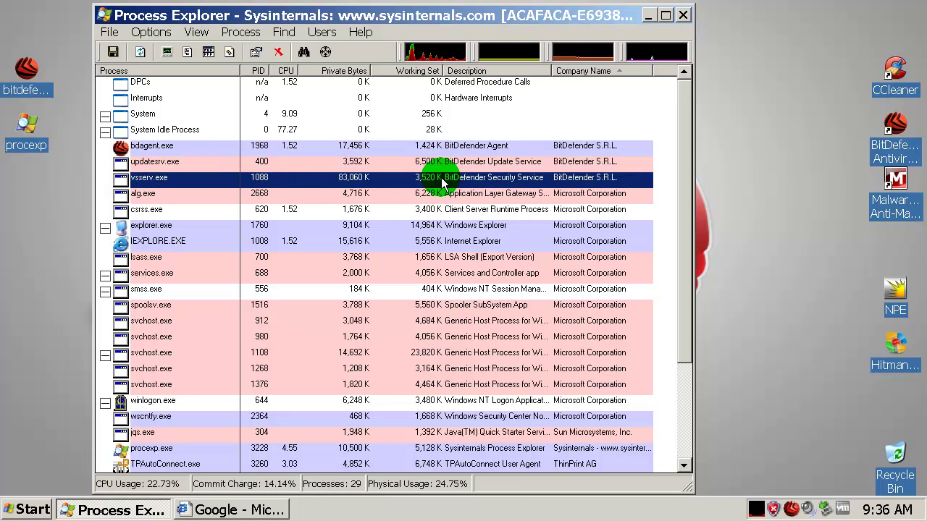
pyautogui.click(440, 143)
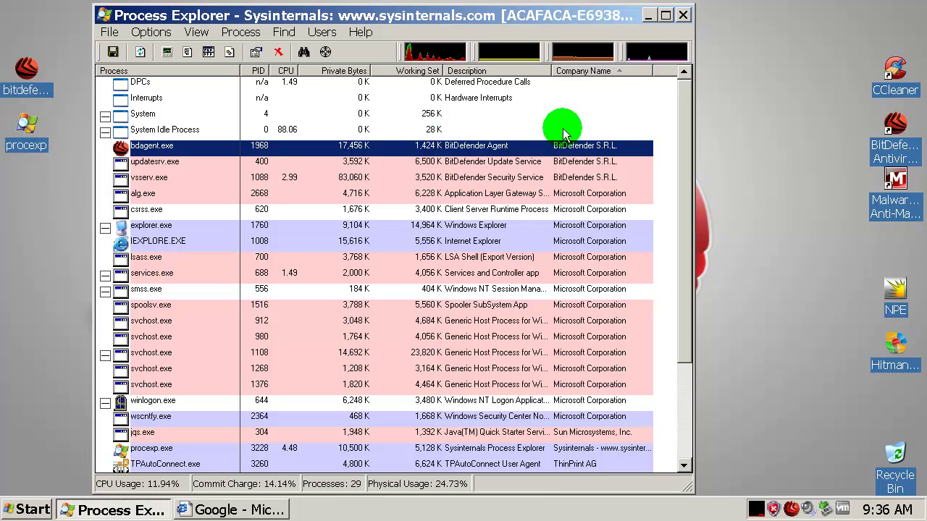
pyautogui.click(648, 16)
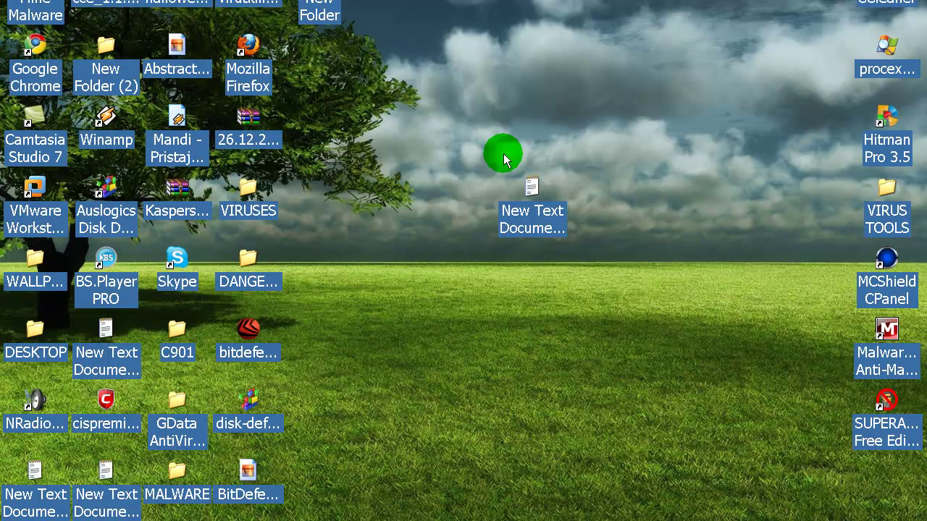
# Copy New Text Document (10).txt from the host desktop to the virtual machine's desktop and open the copy.
pyautogui.rightClick(536, 186)
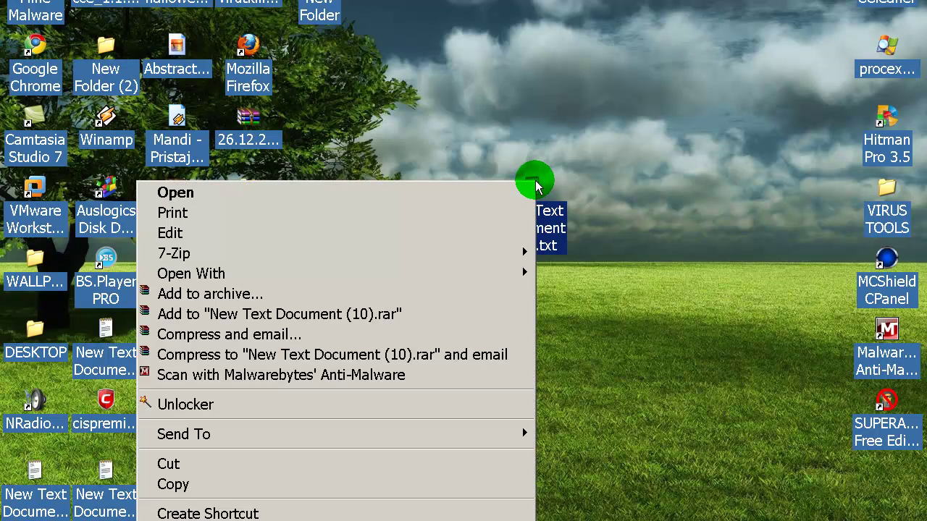
pyautogui.click(394, 484)
pyautogui.press('Return')
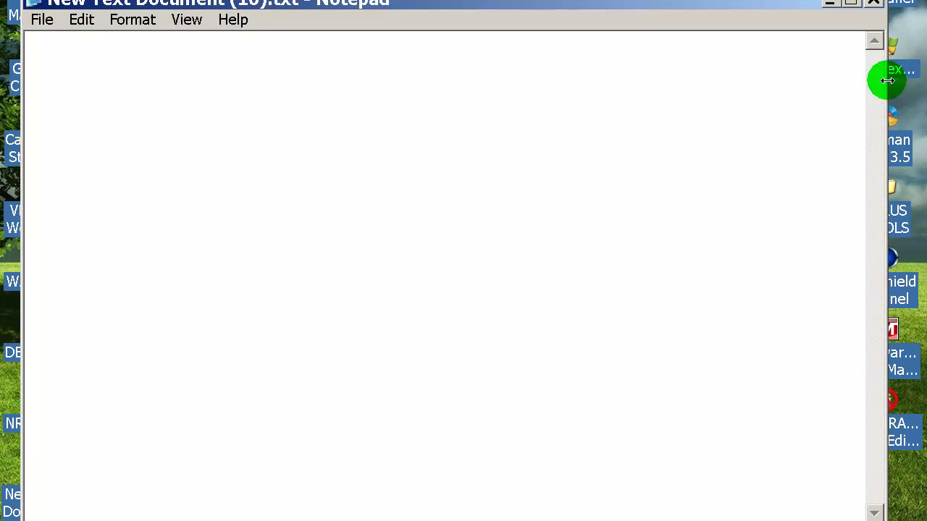
pyautogui.hotkey('alt', 'F4')
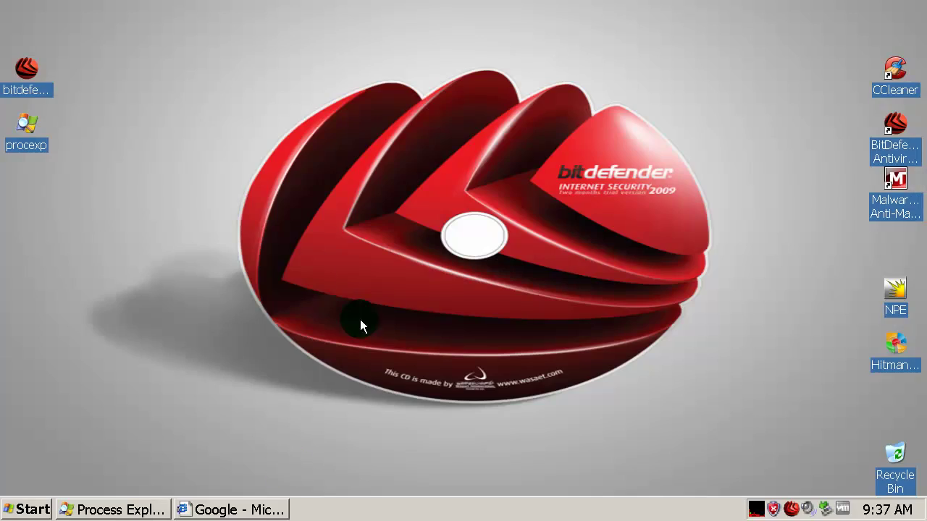
pyautogui.rightClick(276, 244)
pyautogui.click(337, 303)
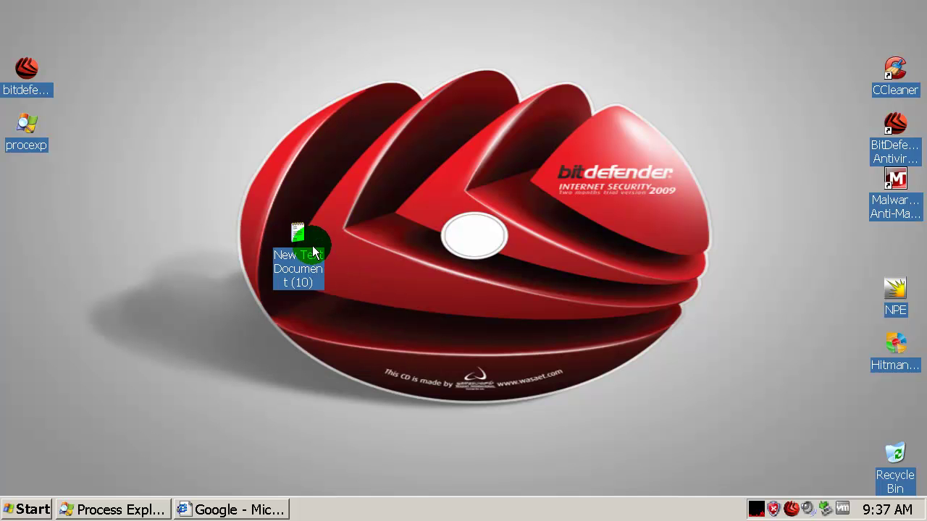
pyautogui.doubleClick(297, 241)
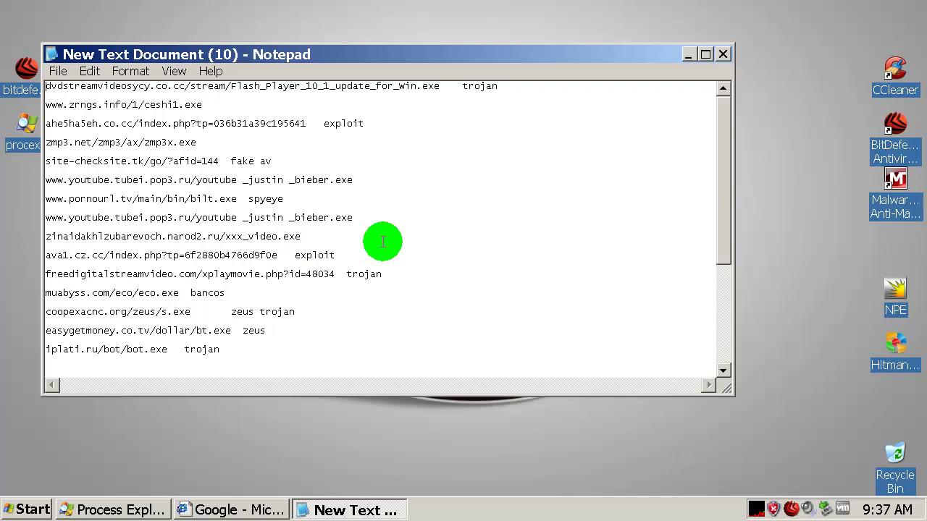
# Enlarge the Notepad font used for the list of malicious links.
pyautogui.moveTo(641, 62); pyautogui.dragTo(636, 61)
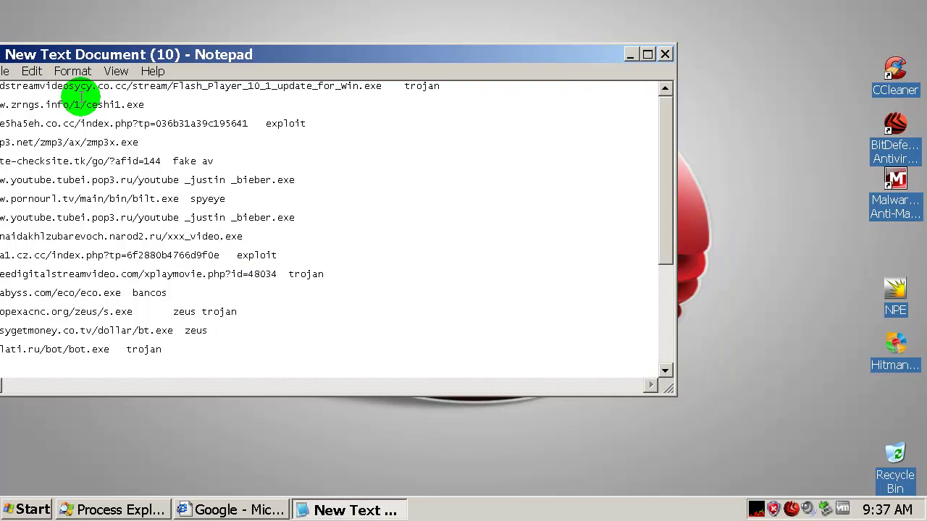
pyautogui.click(131, 71)
pyautogui.click(148, 103)
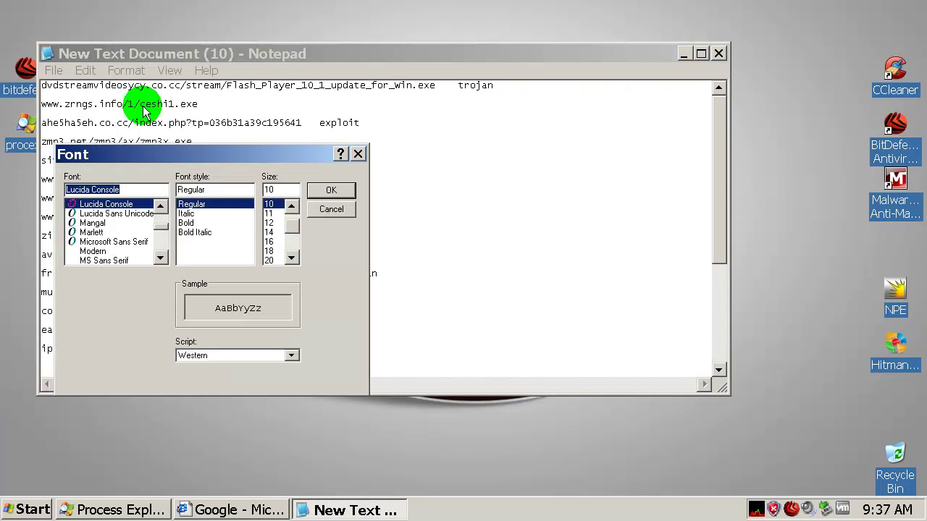
pyautogui.click(275, 230)
pyautogui.click(330, 190)
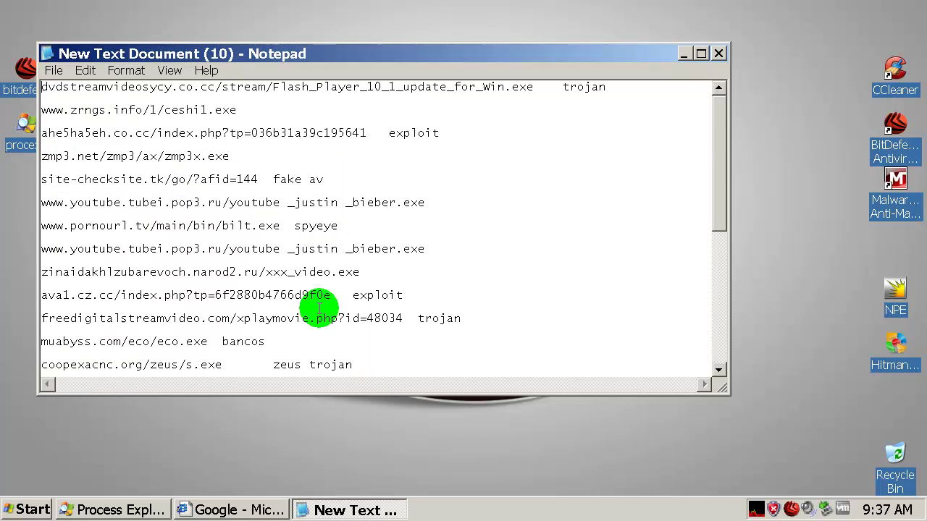
# Make the Notepad window taller and move it up so more of the link list fits.
pyautogui.moveTo(307, 396); pyautogui.dragTo(307, 483)
pyautogui.moveTo(374, 51); pyautogui.dragTo(371, 12)
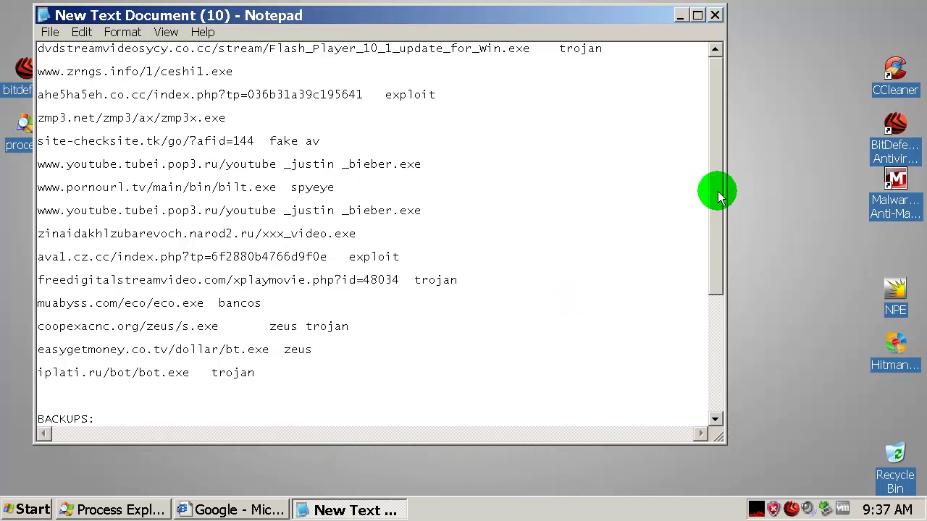
pyautogui.moveTo(717, 193); pyautogui.dragTo(743, 159)
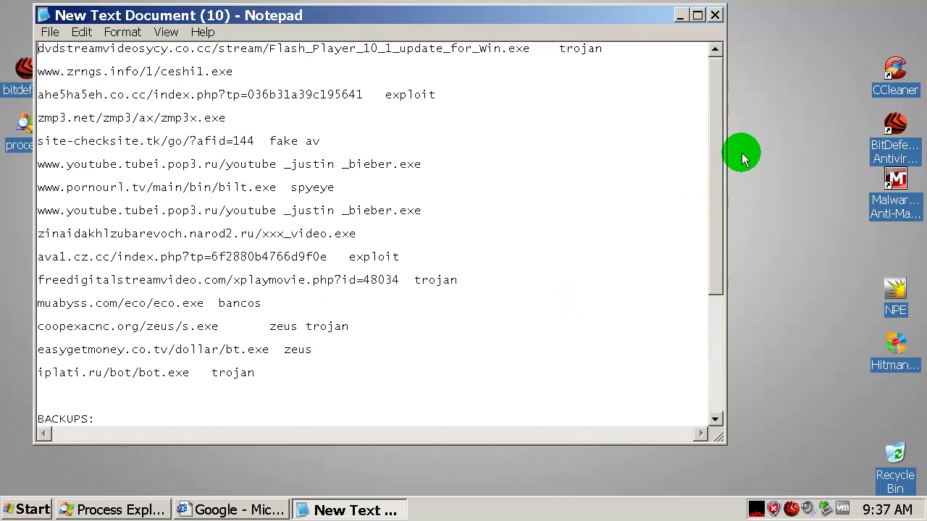
# Switch to Internet Explorer and load the first listed link, dvdstreamvideosycy.co.cc/stream/Flash_Player_10_1_update_for_Win.exe.
pyautogui.click(192, 508)
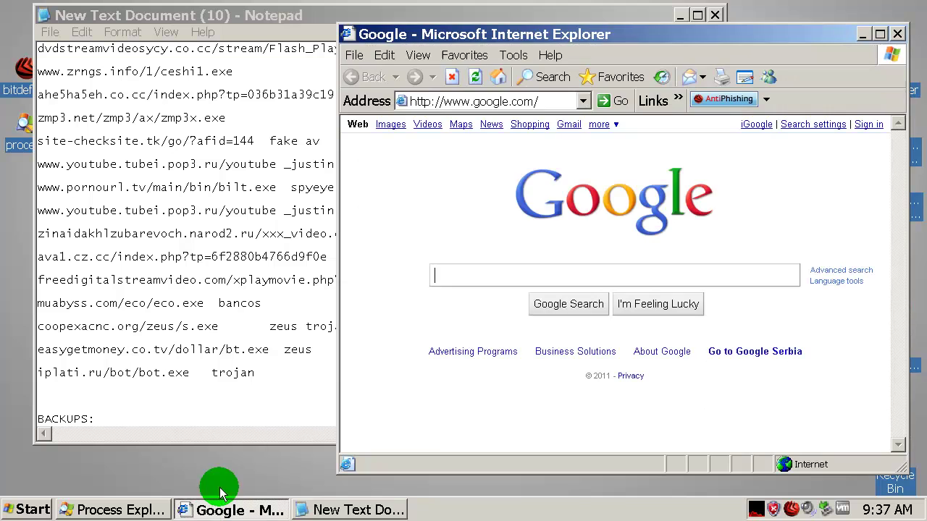
pyautogui.click(262, 46)
pyautogui.doubleClick(264, 47)
pyautogui.click(802, 164)
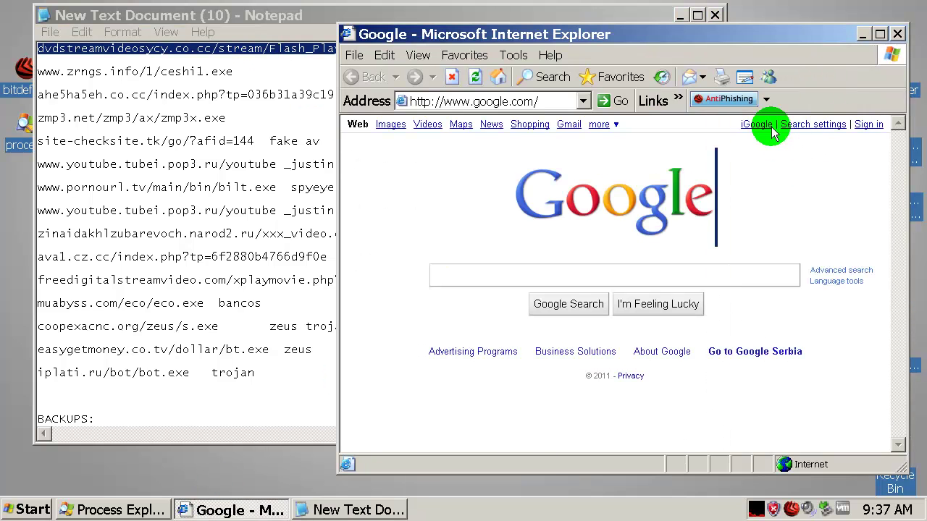
pyautogui.click(550, 101)
pyautogui.hotkey('ctrl', 'v')
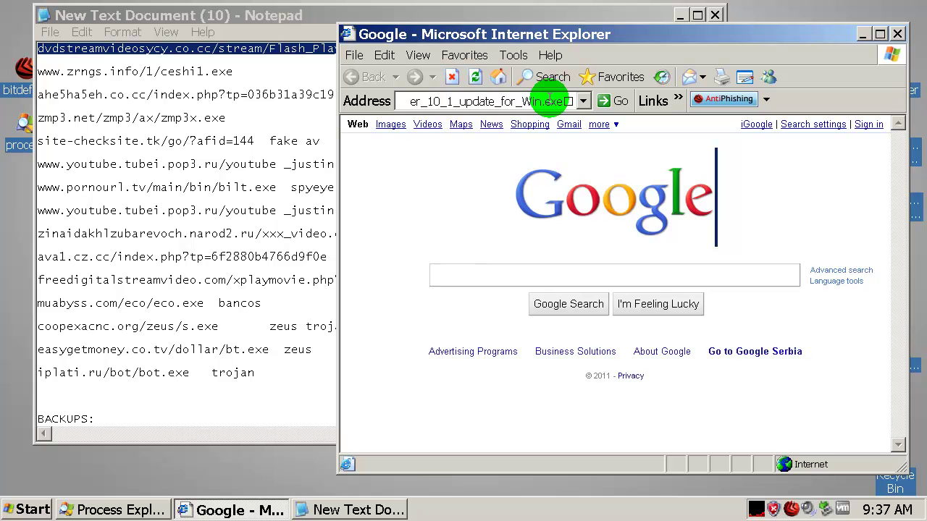
pyautogui.click(551, 101)
pyautogui.press('Return')
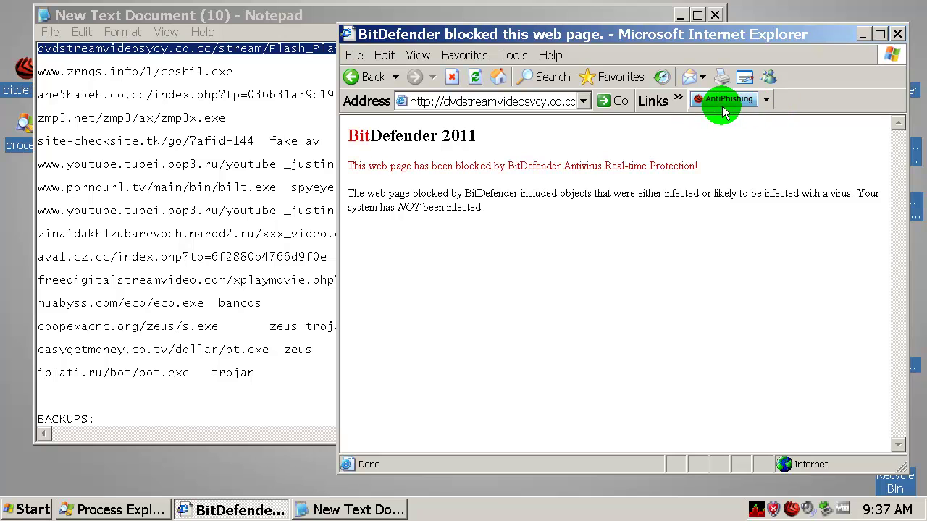
# Examine the AntiPhishing toolbar options and the real-time protection message on the loaded page.
pyautogui.click(767, 105)
pyautogui.click(766, 102)
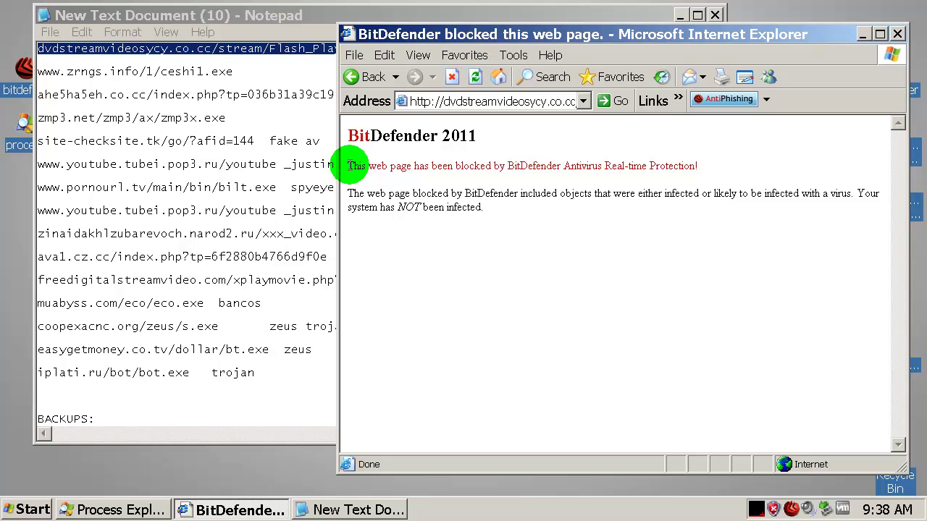
pyautogui.moveTo(349, 166); pyautogui.dragTo(741, 173)
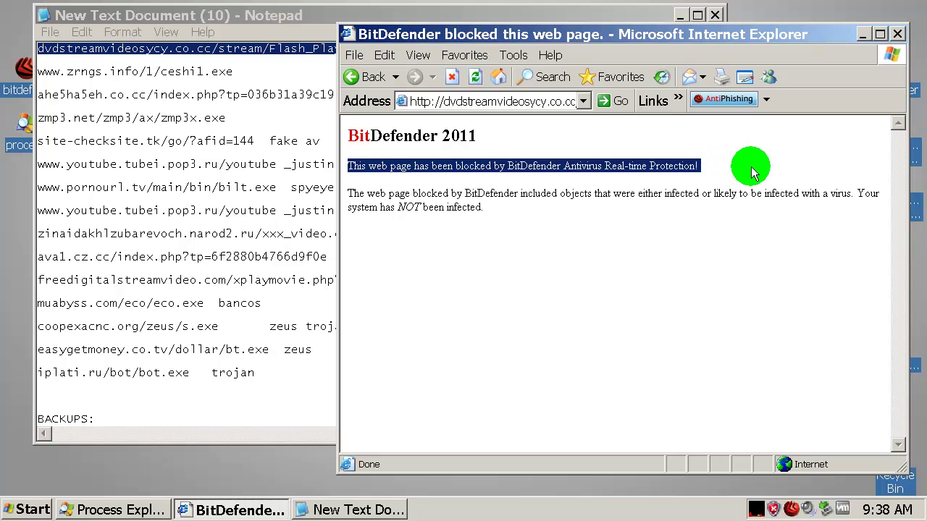
pyautogui.click(751, 171)
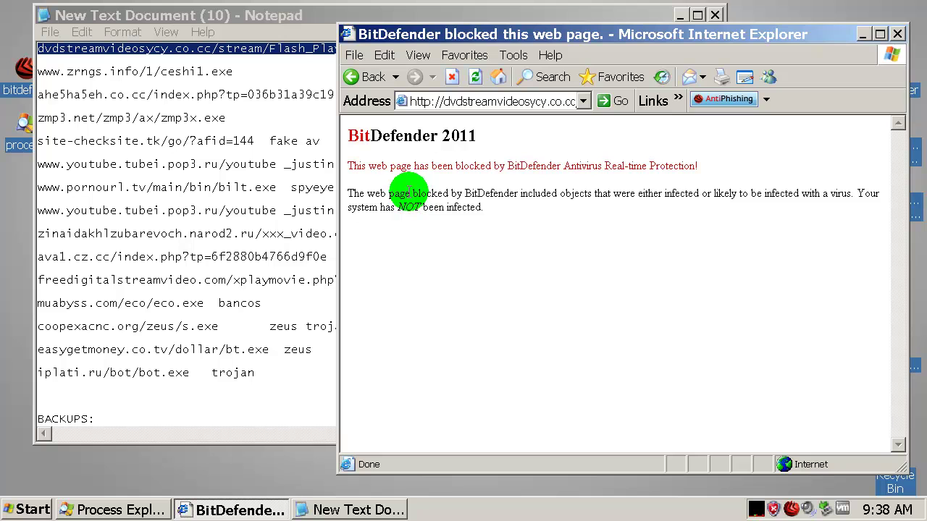
pyautogui.click(498, 77)
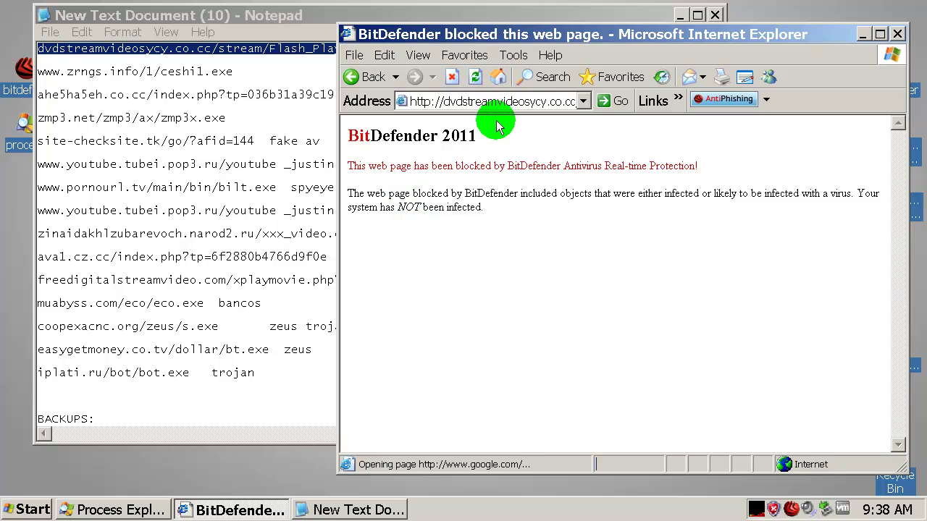
pyautogui.click(148, 72)
pyautogui.doubleClick(148, 72)
pyautogui.hotkey('ctrl', 'c')
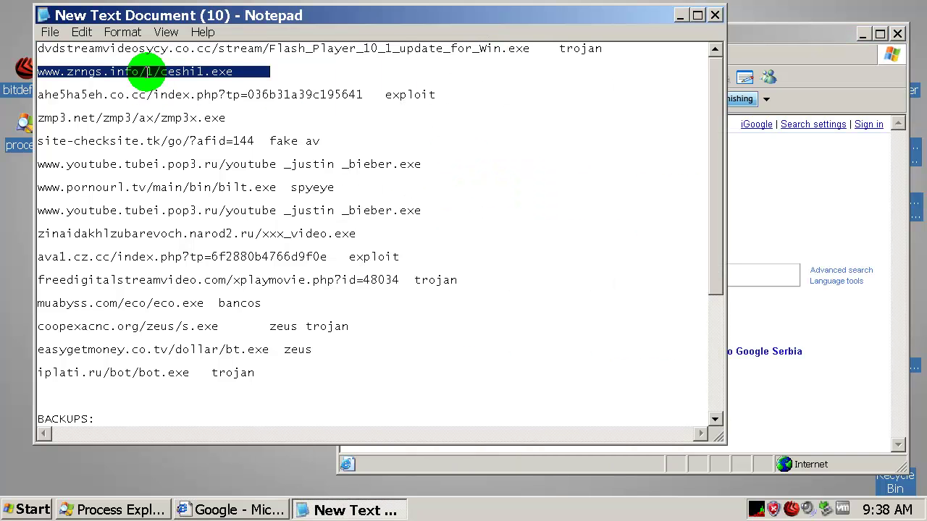
pyautogui.click(825, 160)
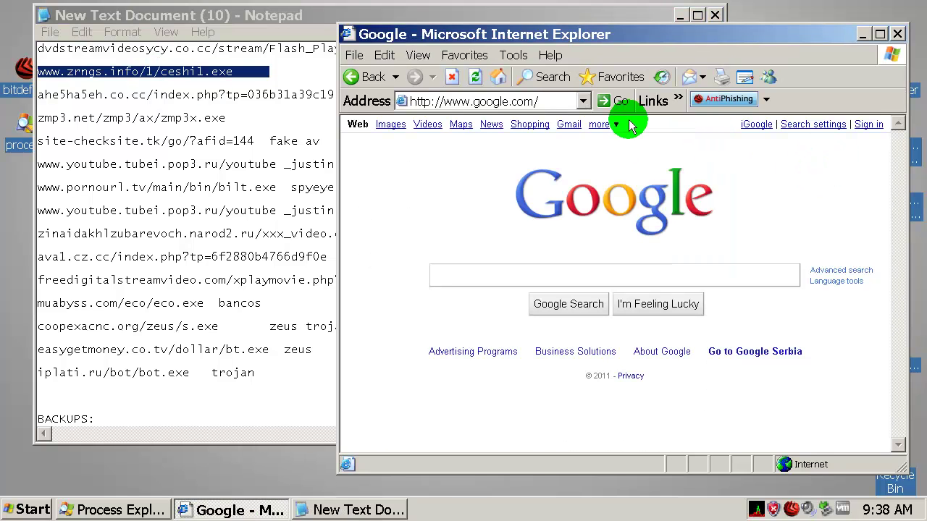
pyautogui.click(551, 103)
pyautogui.hotkey('ctrl', 'v')
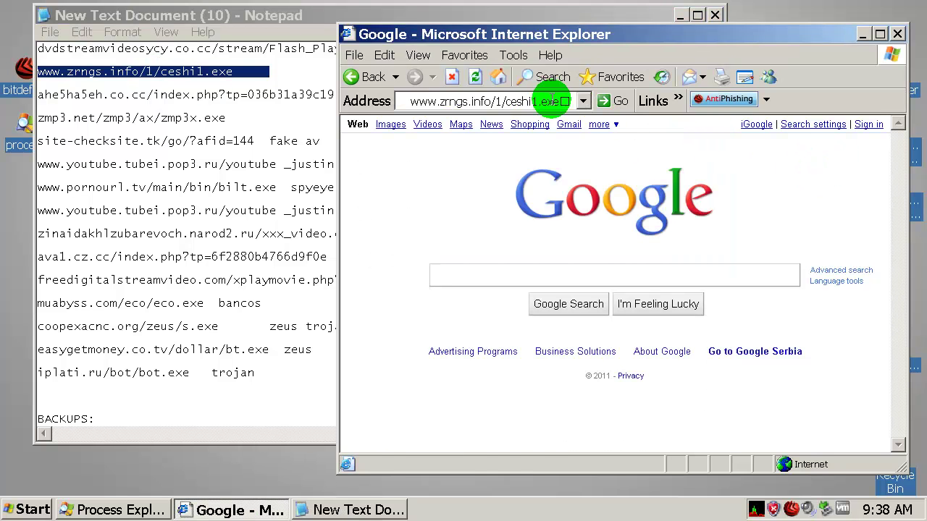
pyautogui.press('Return')
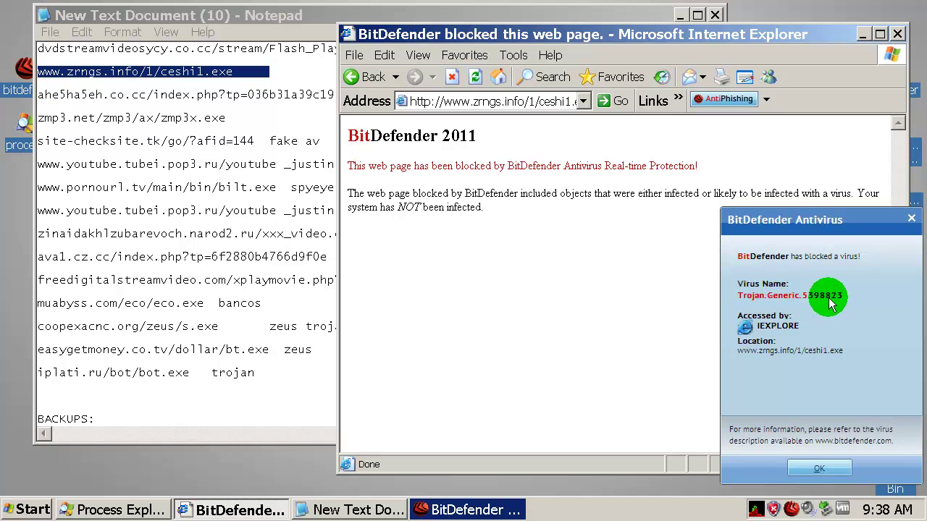
pyautogui.click(821, 467)
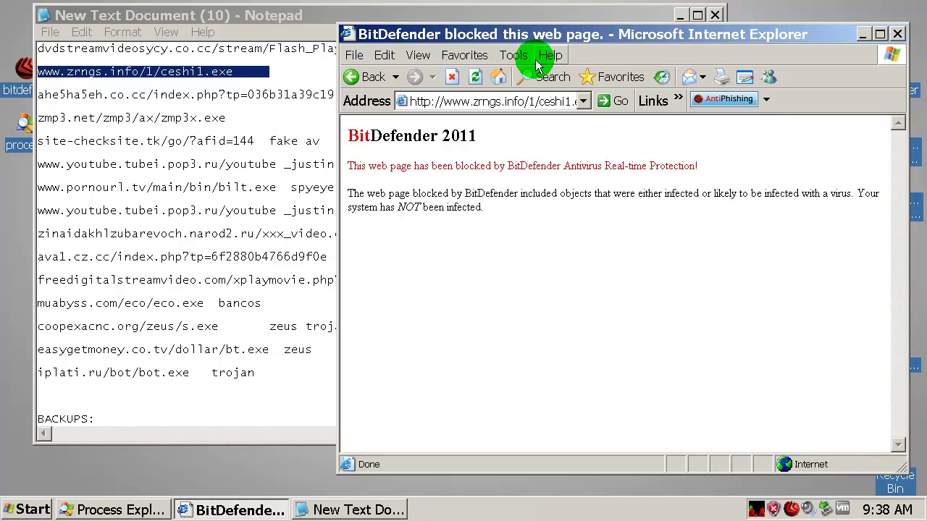
# Return the browser to its home page and load the listed exploit link ahe5ha5eh.co.cc/index.php?tp=036b31a39c195641.
pyautogui.click(500, 78)
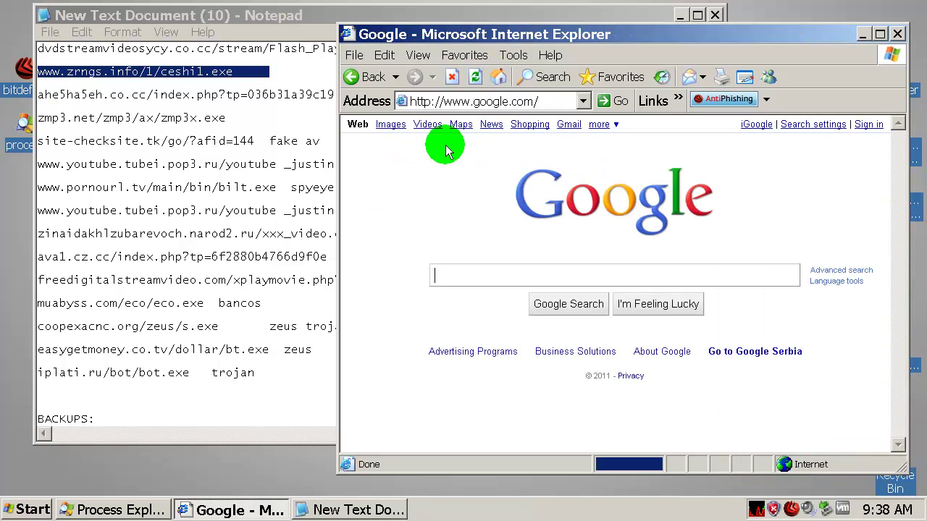
pyautogui.doubleClick(128, 94)
pyautogui.hotkey('ctrl', 'c')
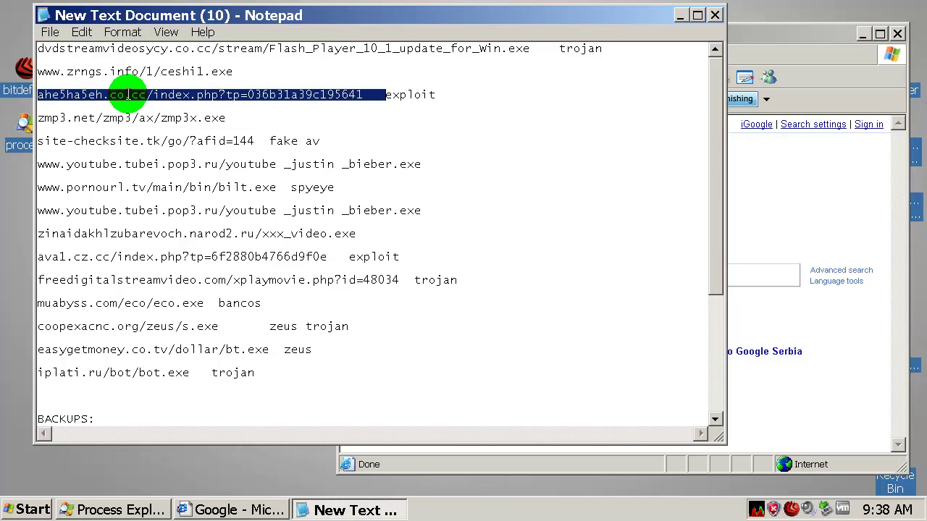
pyautogui.click(782, 225)
pyautogui.click(550, 104)
pyautogui.hotkey('ctrl', 'v')
pyautogui.press('Return')
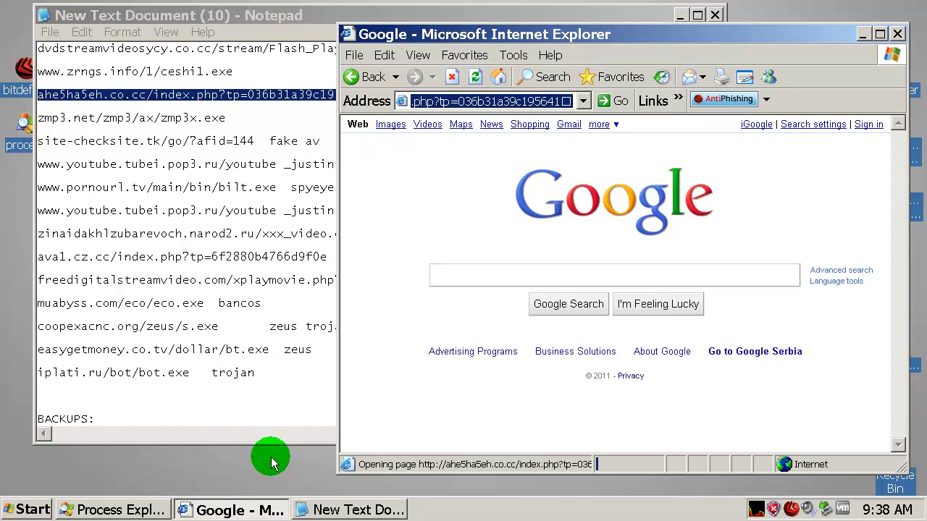
# Load the listed link zmp3.net/zmp3/ax/zmp3x.exe and run the downloaded file despite the unknown publisher.
pyautogui.click(501, 81)
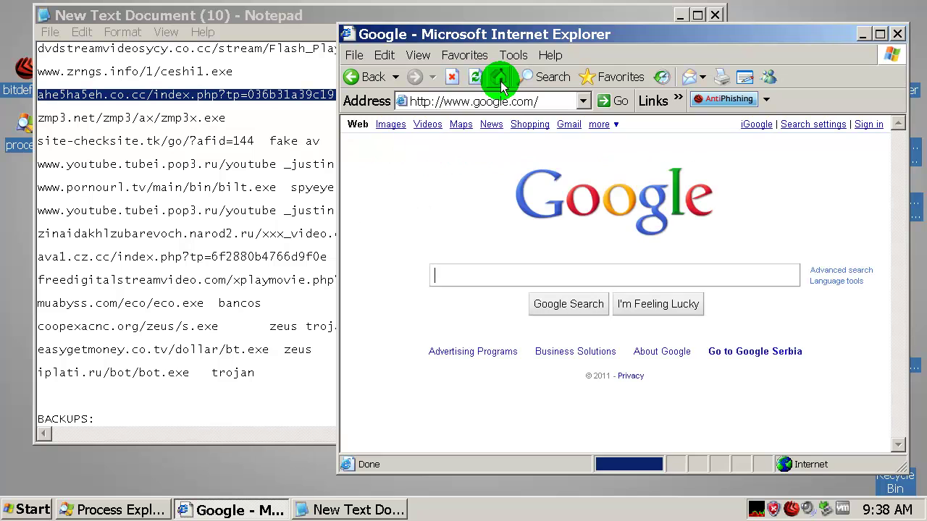
pyautogui.doubleClick(147, 118)
pyautogui.hotkey('ctrl', 'c')
pyautogui.click(770, 217)
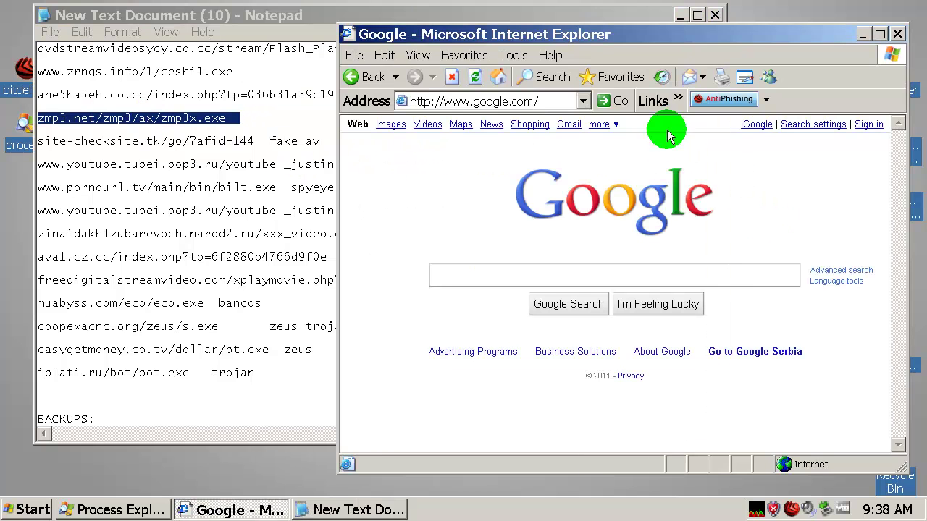
pyautogui.click(539, 102)
pyautogui.hotkey('ctrl', 'v')
pyautogui.press('Return')
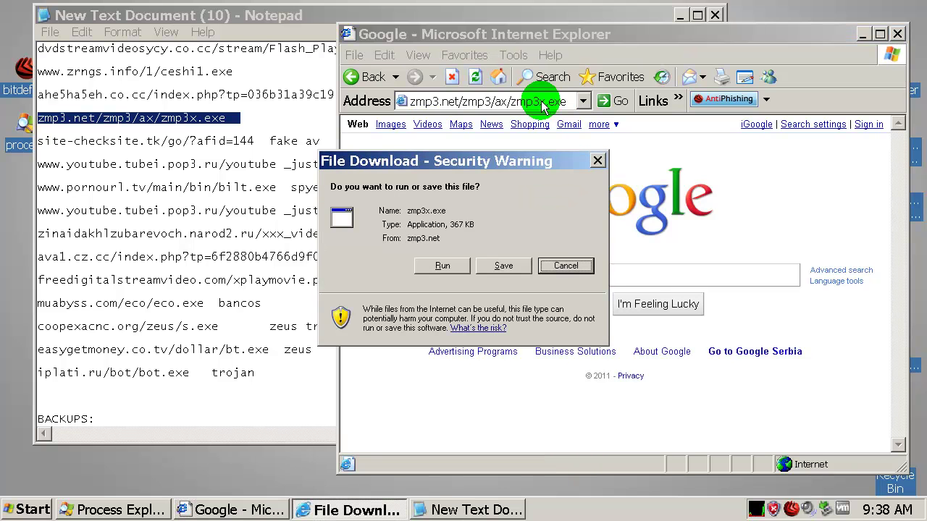
pyautogui.click(440, 266)
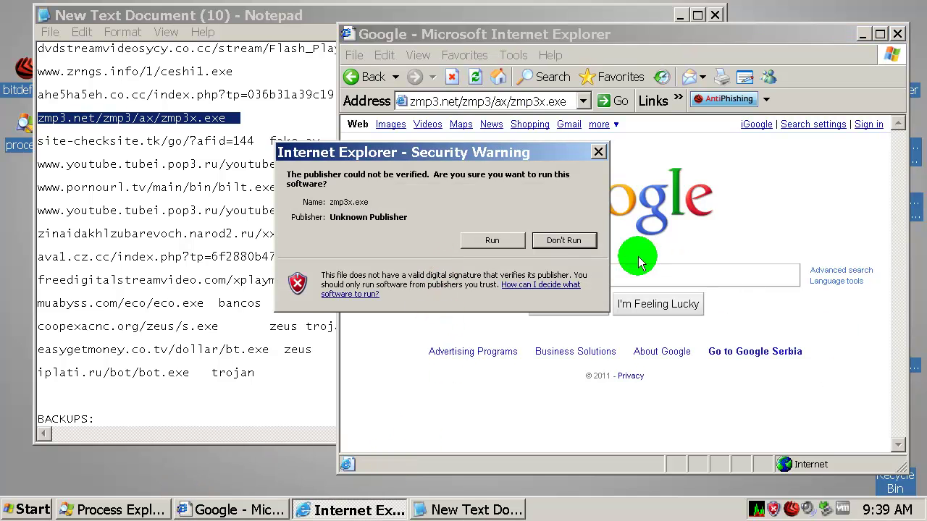
pyautogui.click(495, 240)
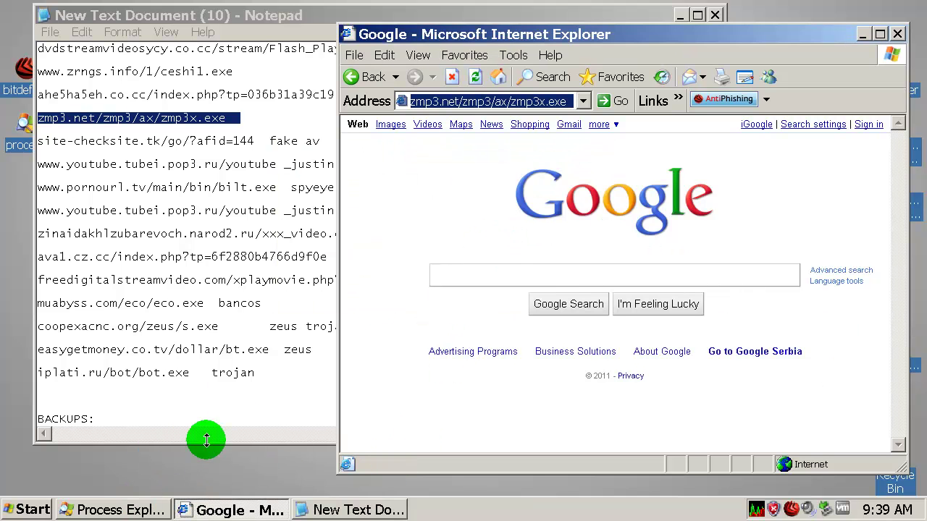
# Switch to Process Explorer, select the zmp3x[1].exe process and keep it blocked in the Intrusion Detection alert.
pyautogui.hotkey('alt', 'Tab')
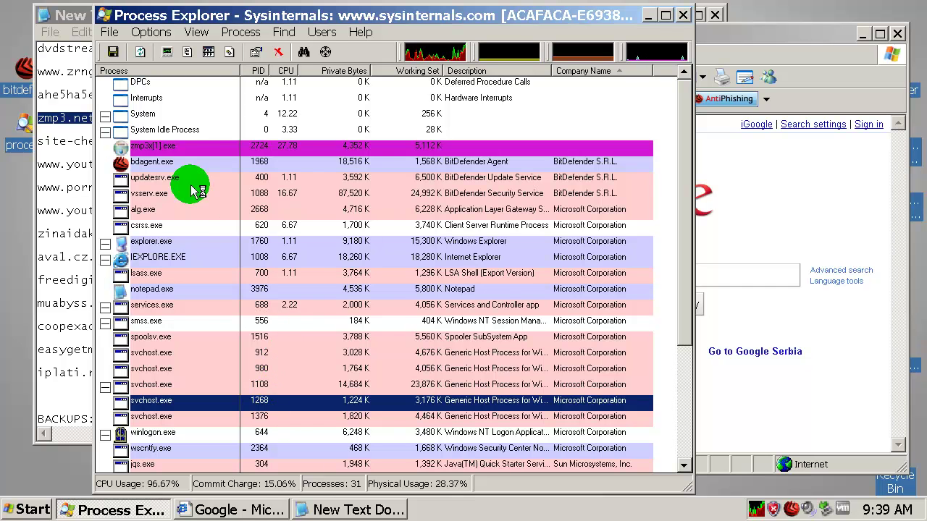
pyautogui.click(165, 145)
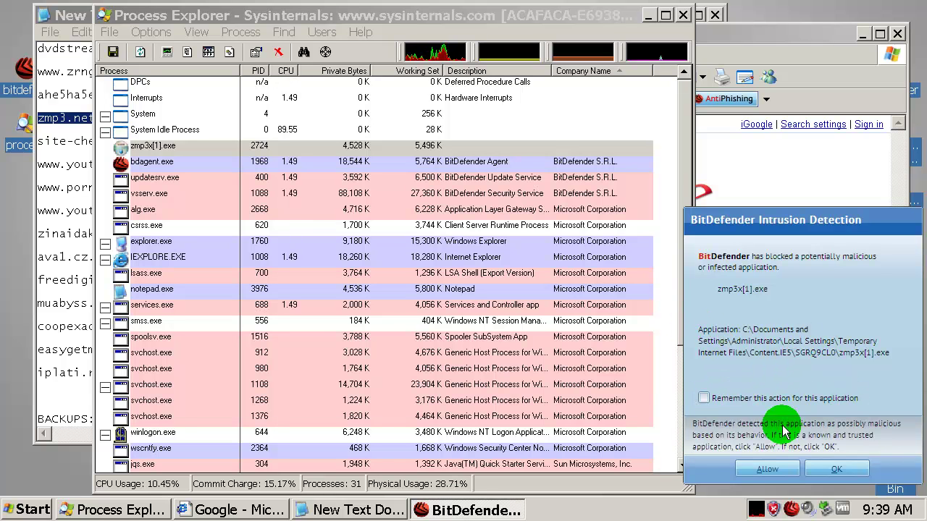
pyautogui.click(826, 471)
# Load the listed fake AV link site-checksite.tk/go/?afid=144 in the browser and dismiss the virus alert.
pyautogui.click(348, 132)
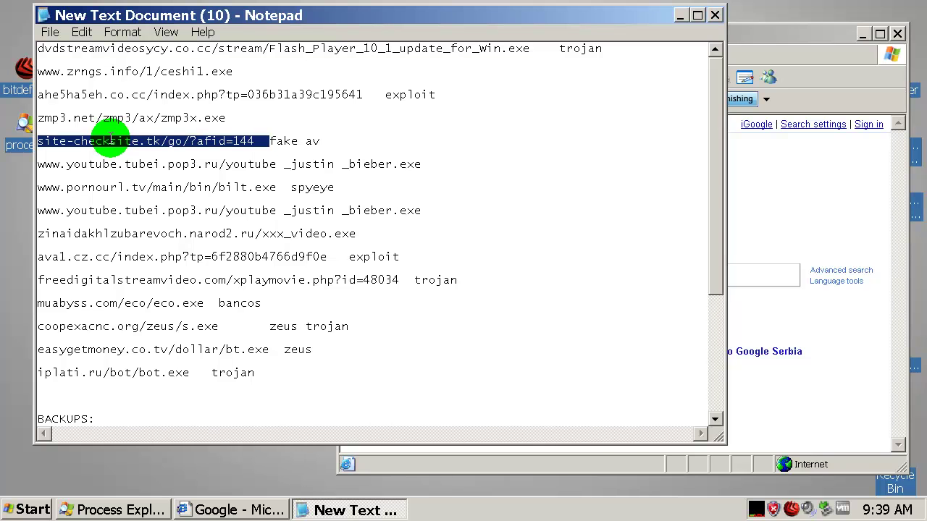
pyautogui.click(769, 217)
pyautogui.click(550, 101)
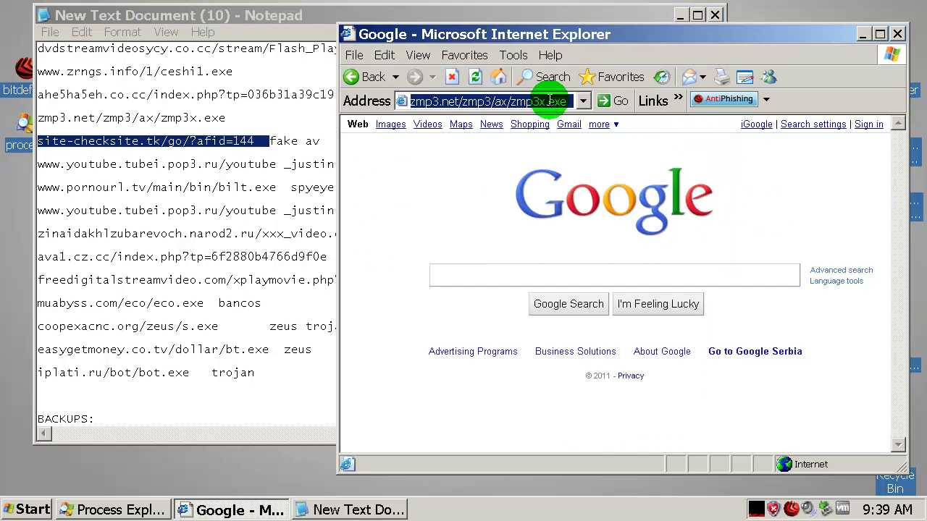
pyautogui.write('site-checksite.tk/go/?afid=144')
pyautogui.press('Return')
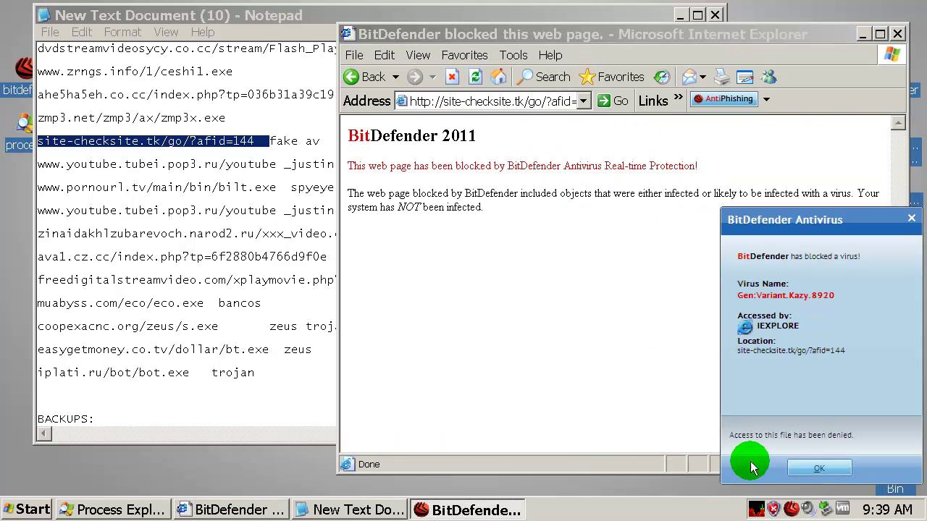
pyautogui.click(804, 468)
pyautogui.click(498, 78)
pyautogui.click(165, 163)
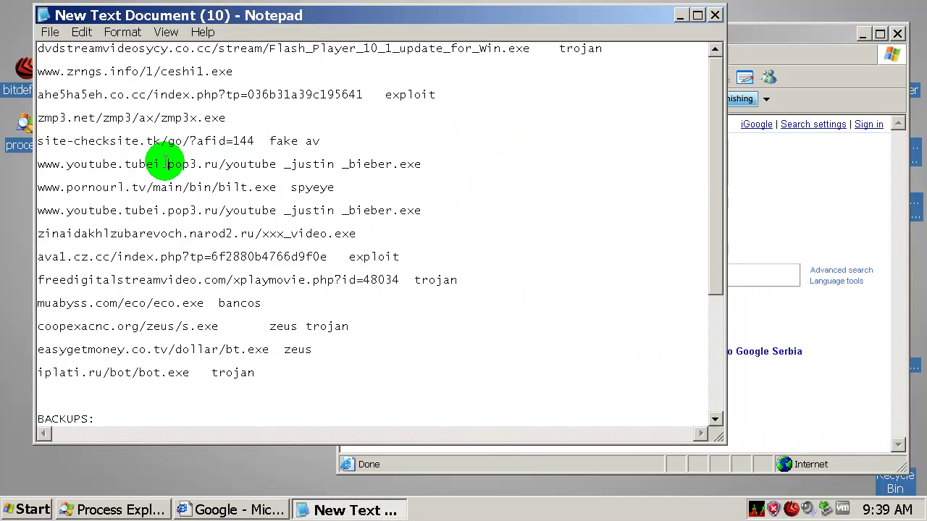
pyautogui.doubleClick(165, 163)
pyautogui.click(332, 166)
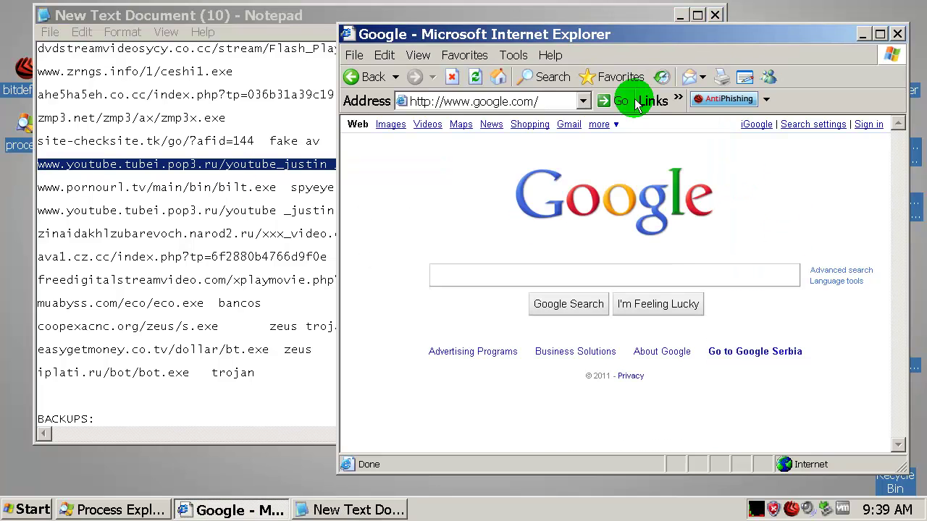
pyautogui.click(559, 107)
pyautogui.write('www.youtube.tubei.pop3.ru/youtube_justin _bieber.exe')
pyautogui.press('Return')
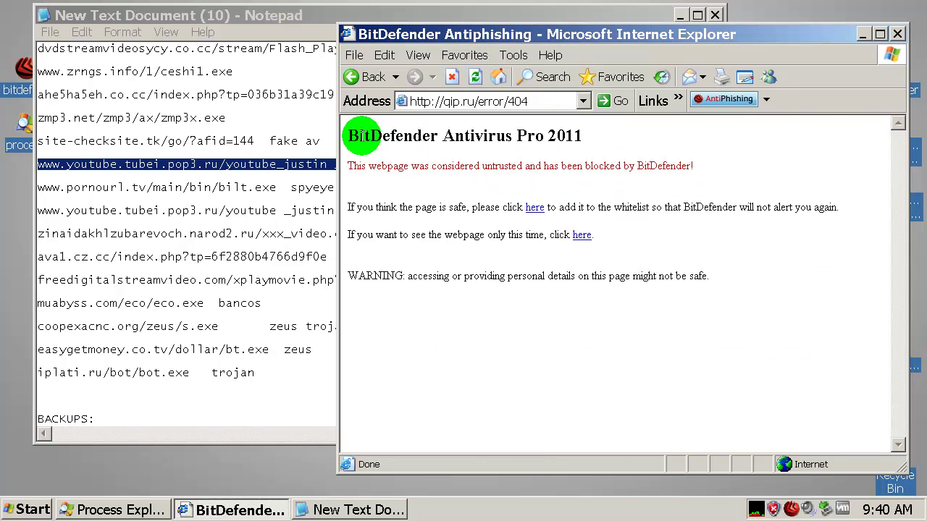
pyautogui.click(496, 77)
pyautogui.doubleClick(152, 187)
pyautogui.hotkey('ctrl', 'c')
pyautogui.click(784, 219)
pyautogui.click(559, 103)
pyautogui.hotkey('ctrl', 'v')
pyautogui.press('Return')
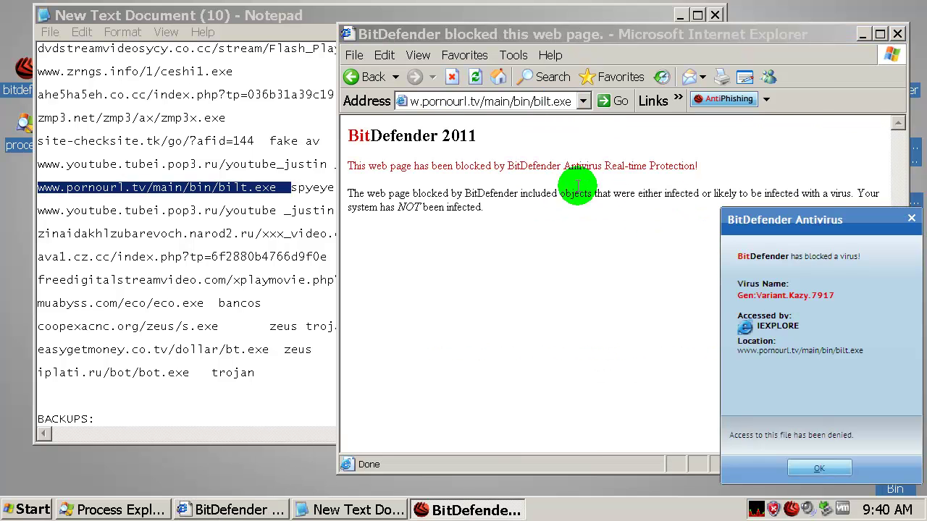
pyautogui.click(819, 469)
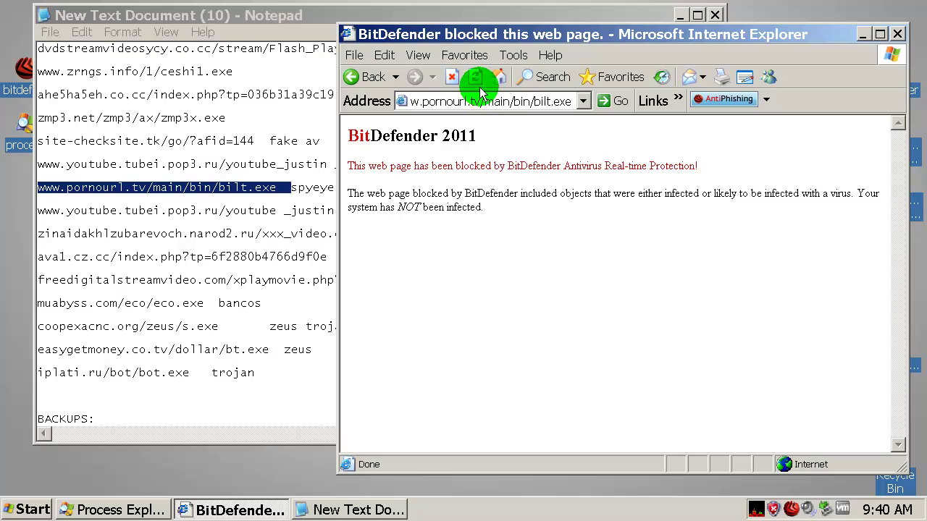
pyautogui.click(498, 77)
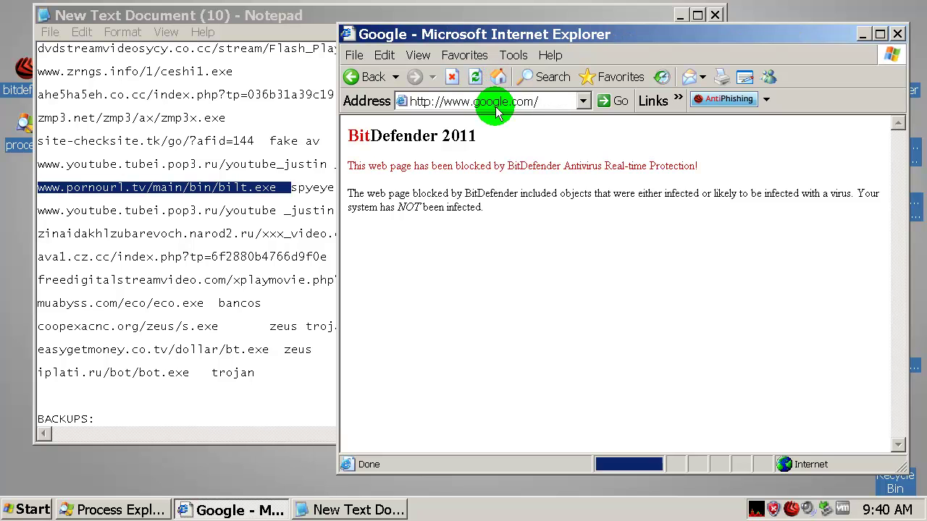
pyautogui.doubleClick(165, 211)
pyautogui.hotkey('ctrl', 'c')
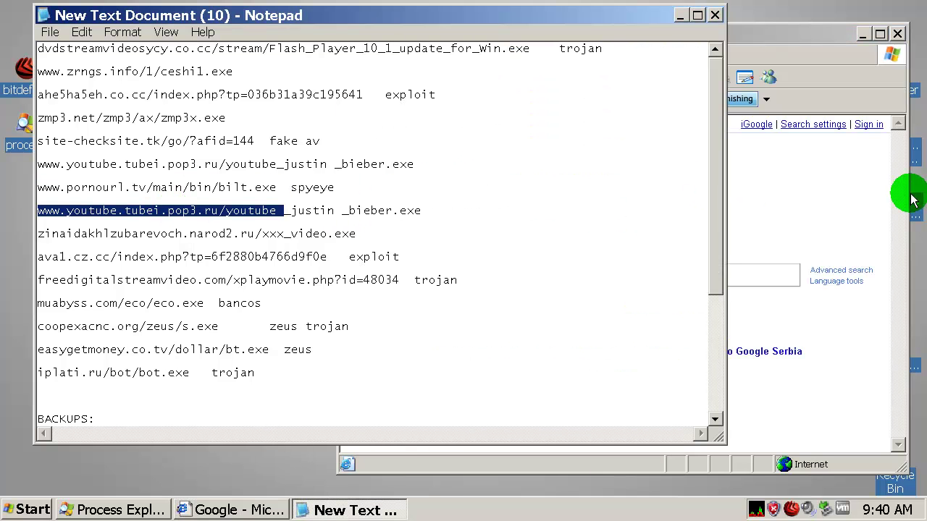
pyautogui.click(882, 201)
pyautogui.click(550, 101)
pyautogui.hotkey('ctrl', 'v')
pyautogui.press('Return')
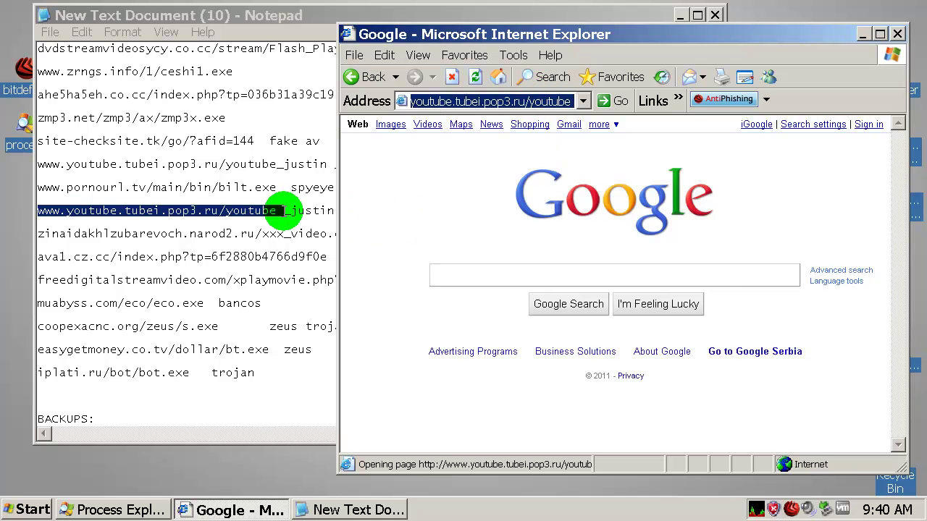
pyautogui.click(290, 212)
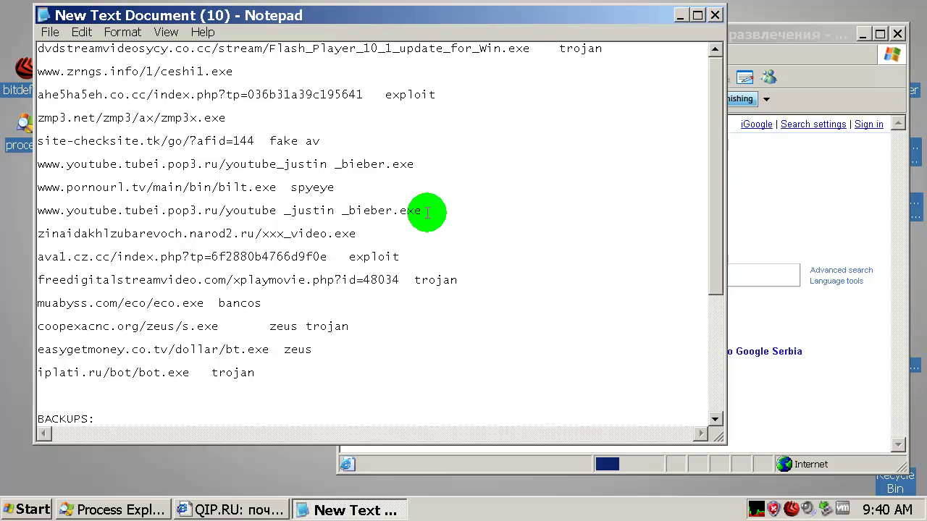
pyautogui.moveTo(427, 212); pyautogui.dragTo(29, 210)
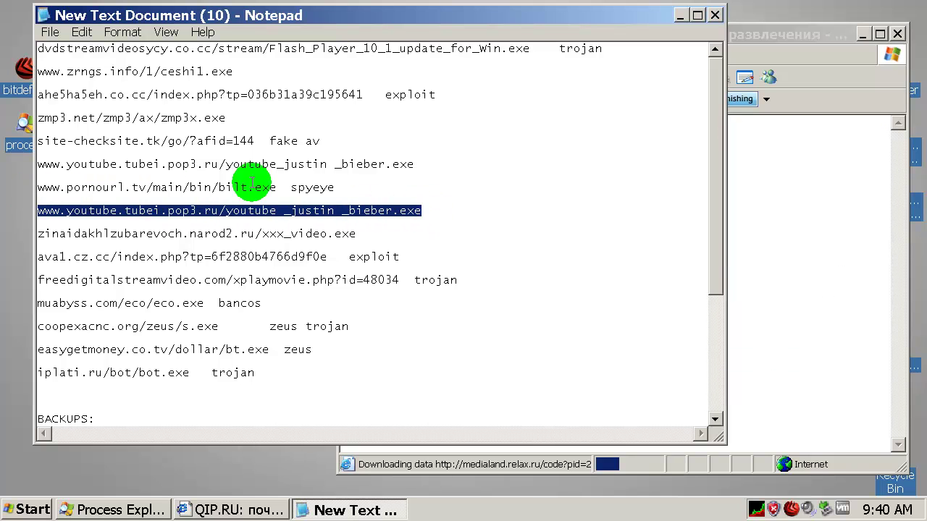
pyautogui.moveTo(413, 165); pyautogui.dragTo(228, 165)
pyautogui.click(426, 211)
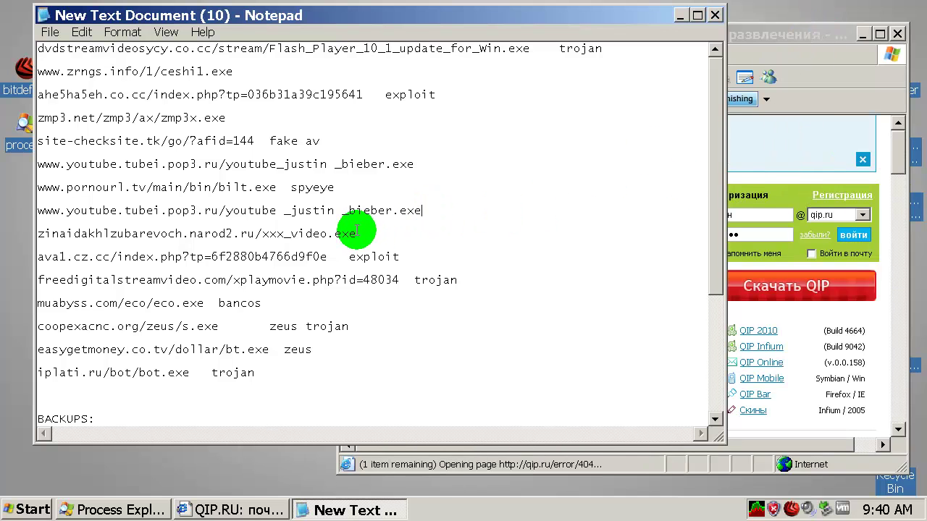
# Select the listed link zinaidakhlzubarevoch.narod2.ru/xxx_video.exe, switch to the browser and deal with its crash report.
pyautogui.moveTo(357, 233); pyautogui.dragTo(41, 234)
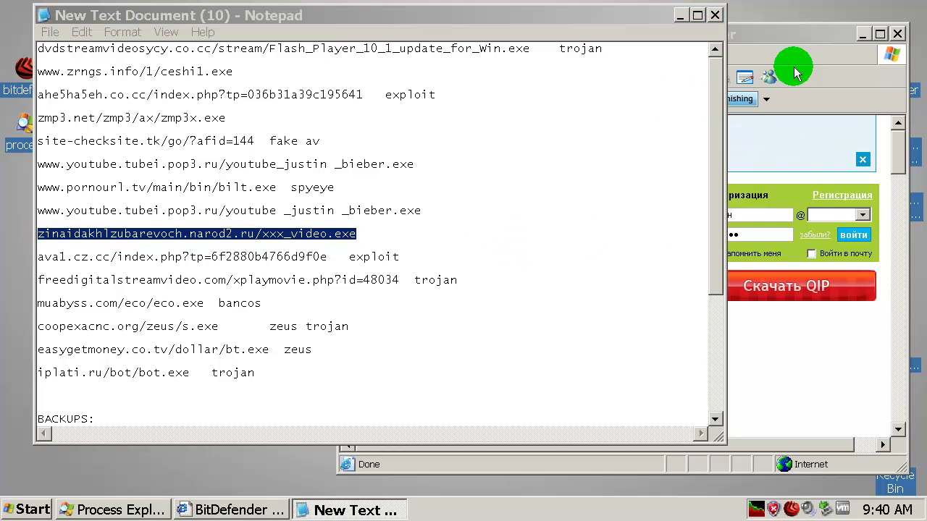
pyautogui.click(818, 40)
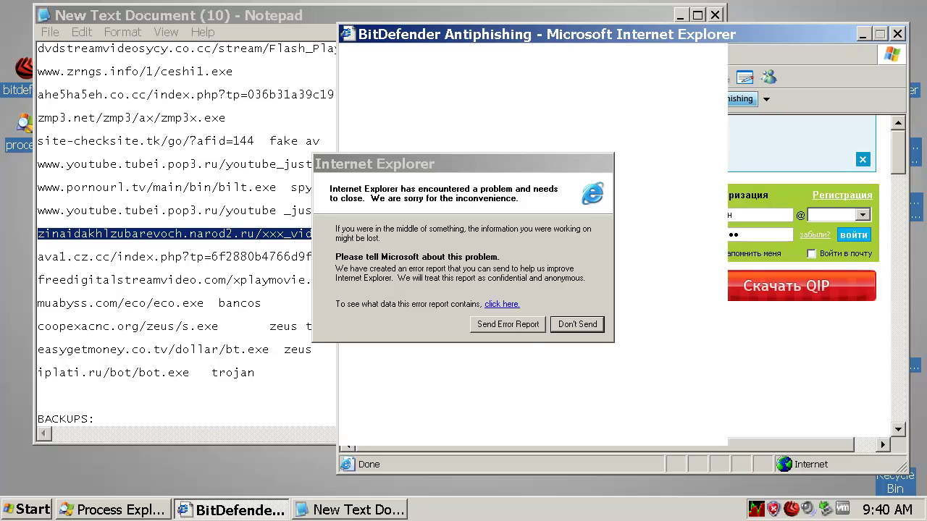
pyautogui.click(517, 164)
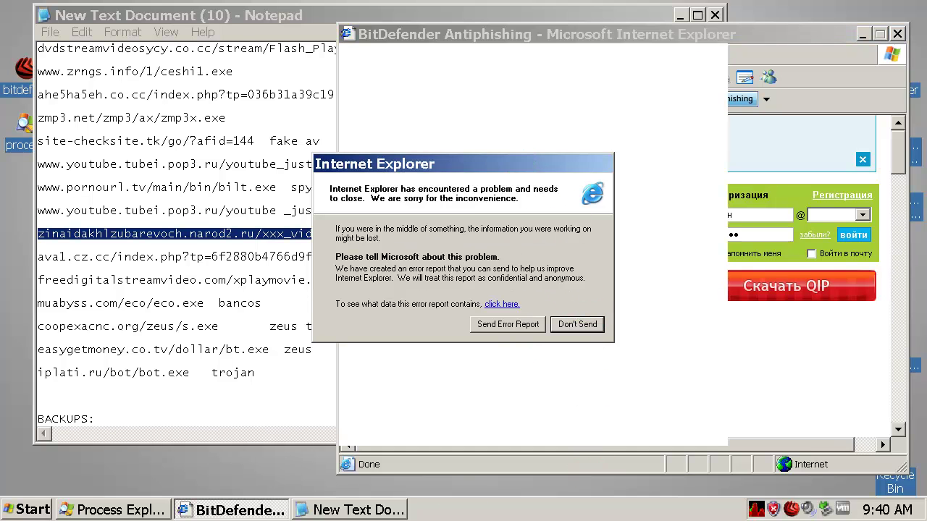
pyautogui.click(572, 428)
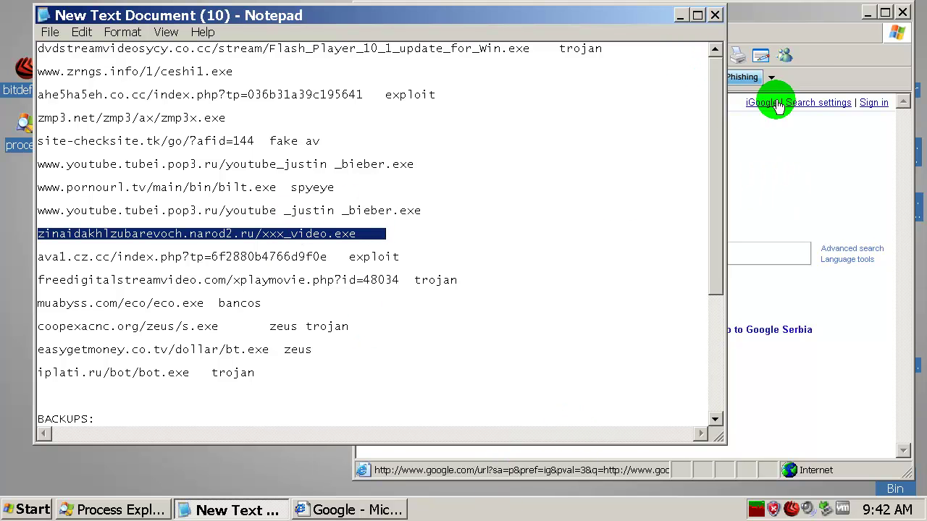
# Load the listed link zinaidakhlzubarevoch.narod2.ru/xxx_video.exe in the reopened browser and dismiss the virus alert.
pyautogui.click(796, 16)
pyautogui.click(564, 80)
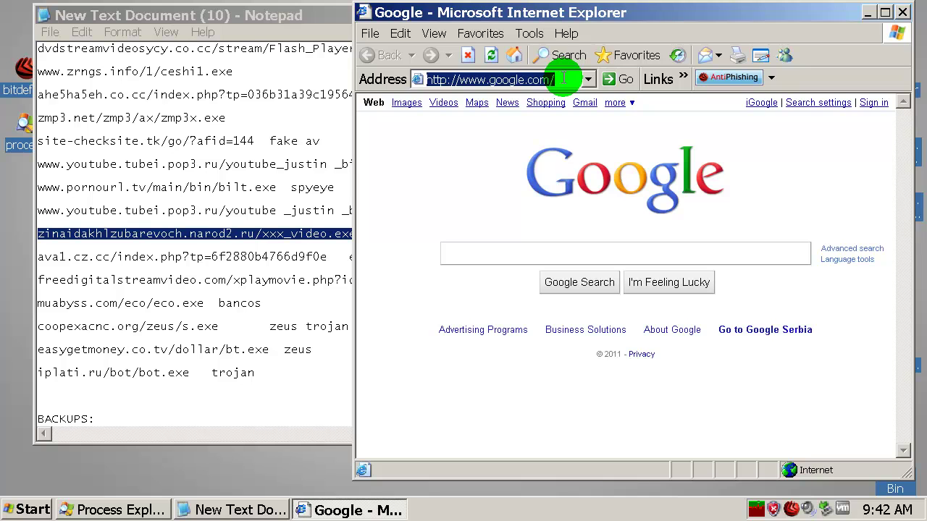
pyautogui.hotkey('ctrl', 'v')
pyautogui.click(563, 80)
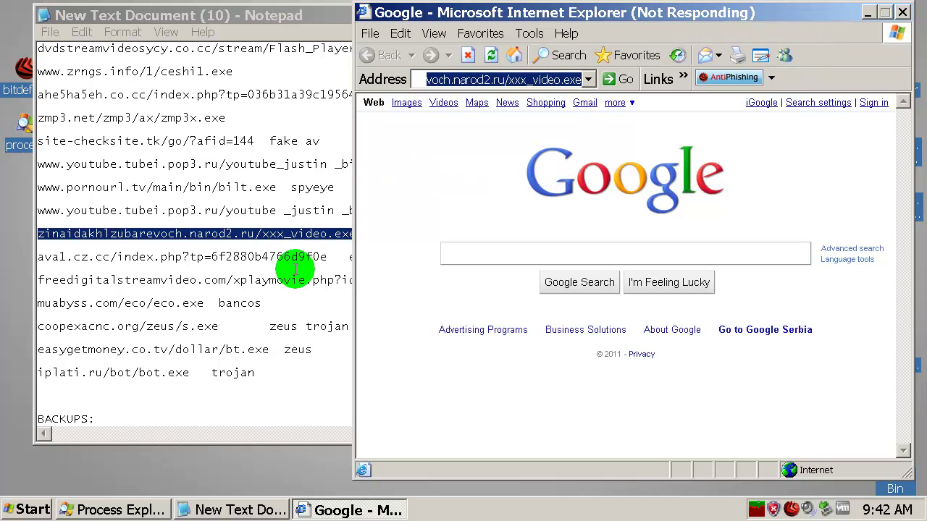
pyautogui.click(257, 256)
pyautogui.doubleClick(253, 256)
pyautogui.doubleClick(253, 234)
pyautogui.doubleClick(253, 233)
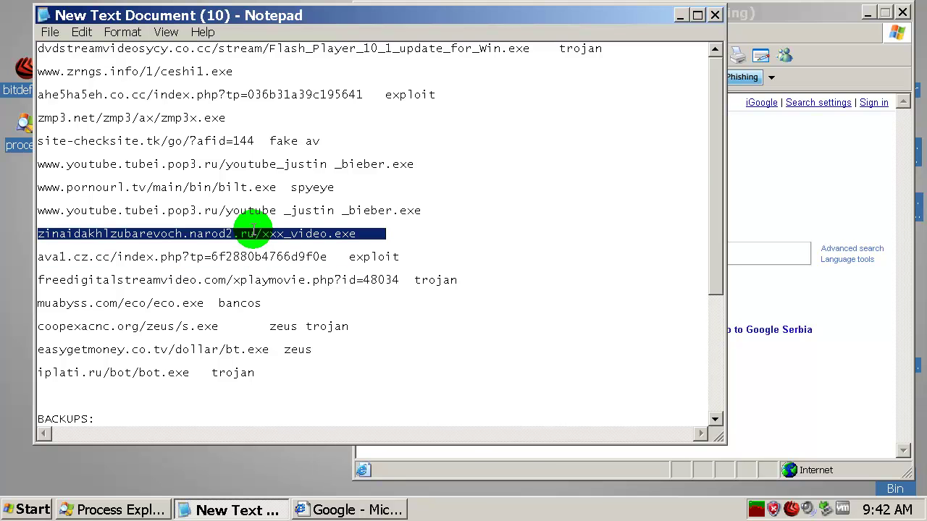
pyautogui.click(843, 192)
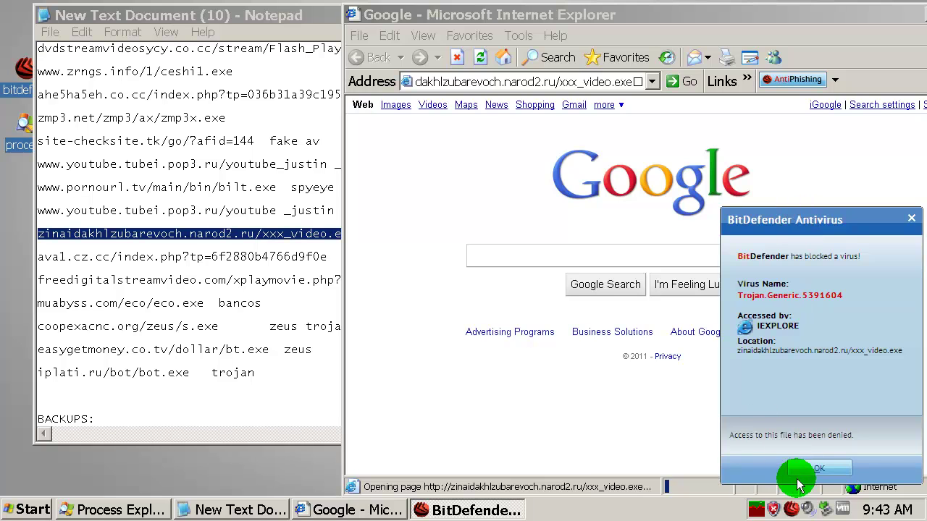
pyautogui.click(819, 468)
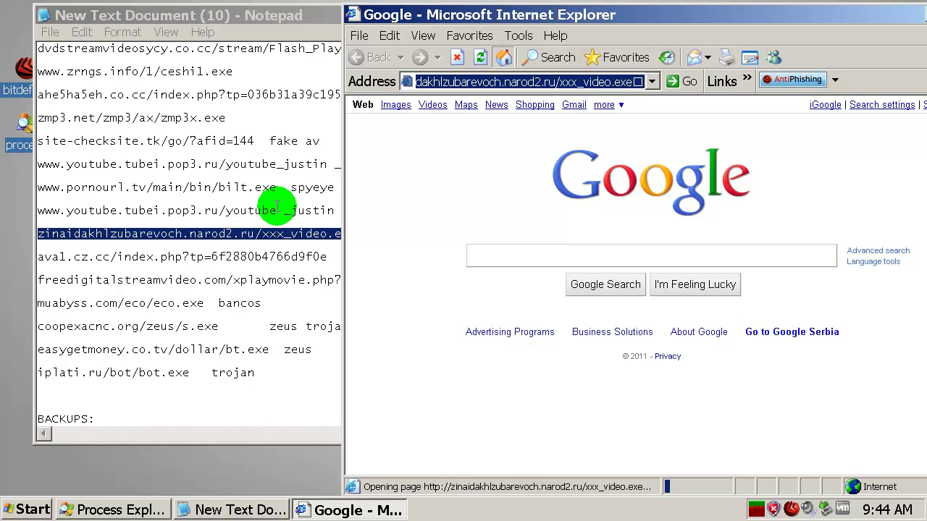
# Copy the listed exploit link ava1.cz.cc/index.php?tp=6f2880b4766d9f0e and load it in the browser.
pyautogui.doubleClick(232, 259)
pyautogui.click(226, 257)
pyautogui.doubleClick(227, 257)
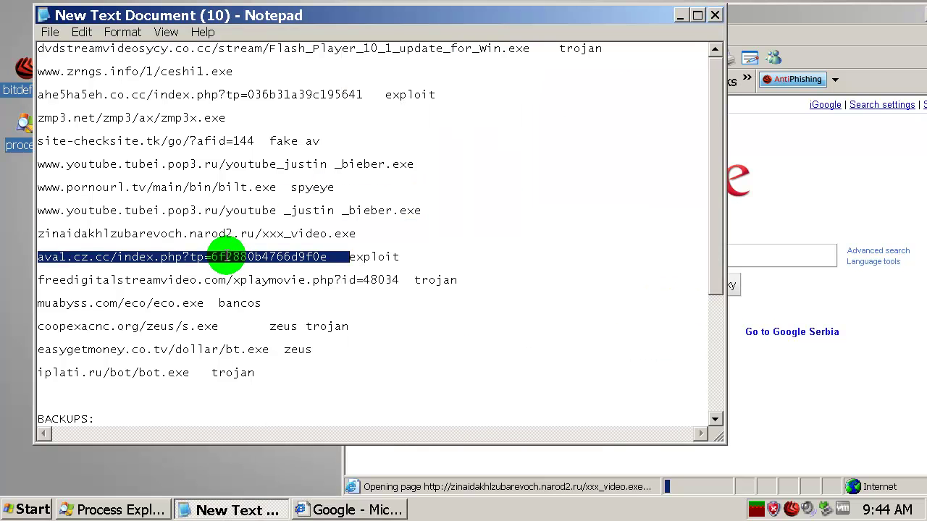
pyautogui.click(828, 181)
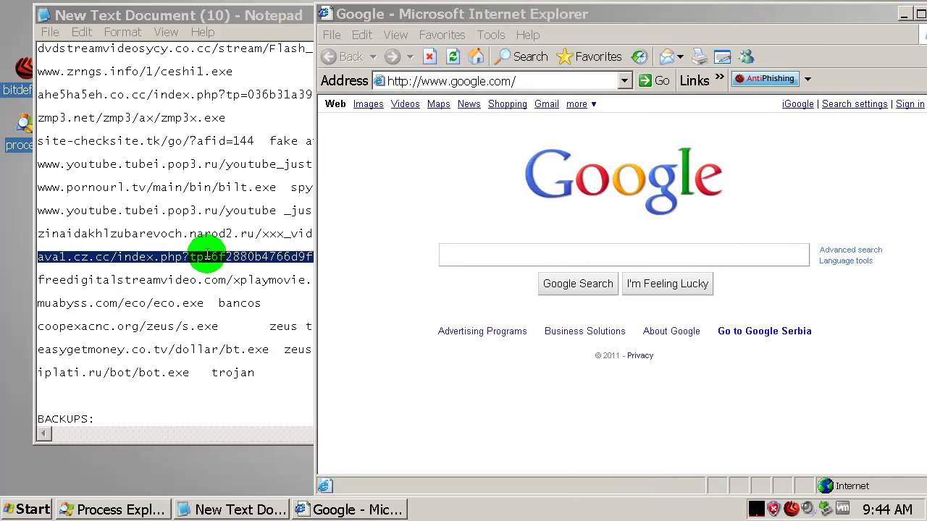
pyautogui.hotkey('alt', 'Tab')
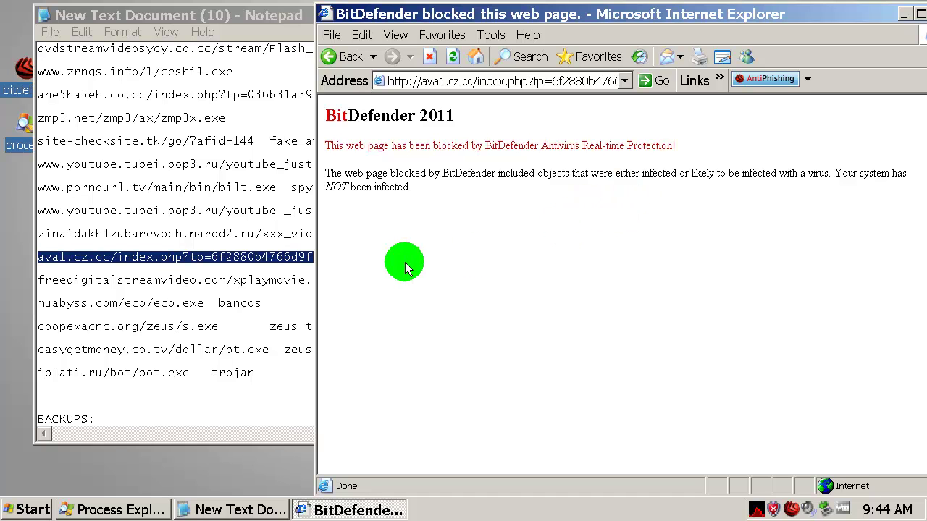
# Load the listed trojan link freedigitalstreamvideo.com/xplaymovie.php?id=48034, dismiss the virus alert and return to the browser's home page.
pyautogui.click(478, 63)
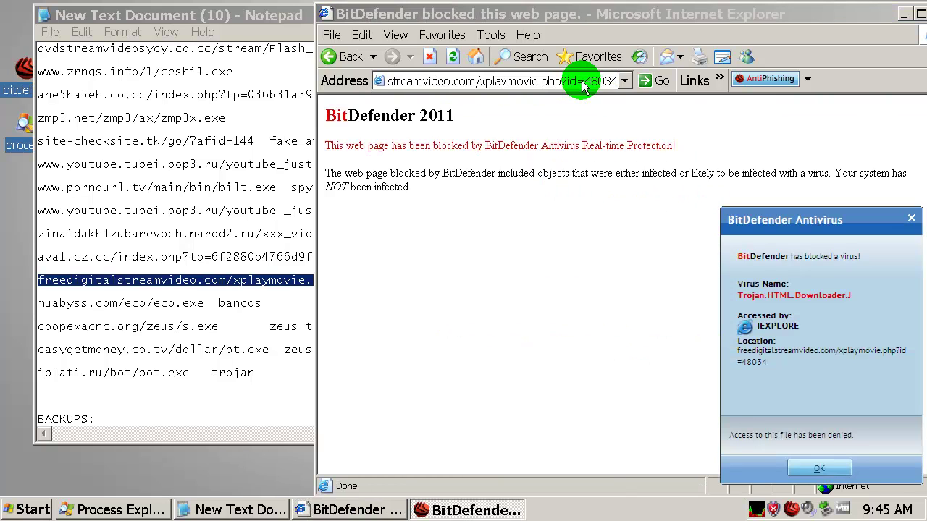
pyautogui.click(819, 468)
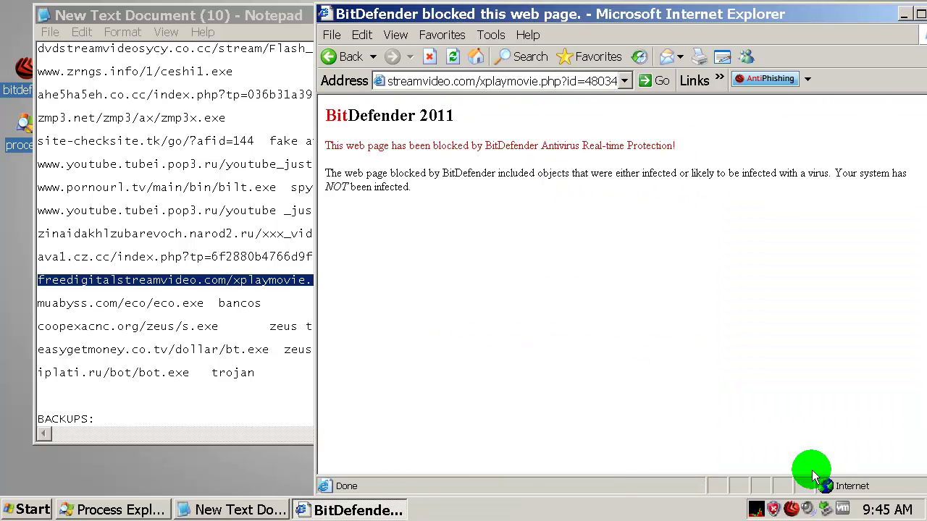
pyautogui.click(476, 57)
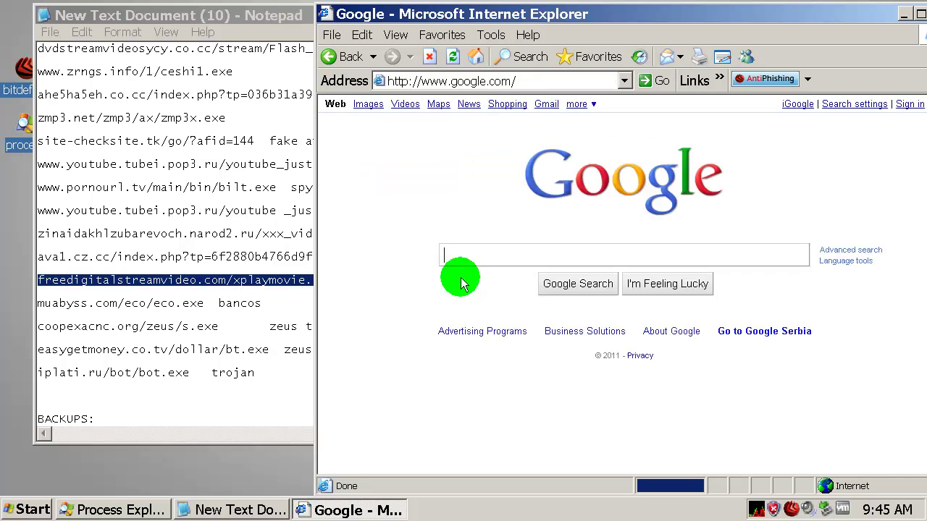
# Load the listed bancos link muabyss.com/eco/eco.exe in the browser and run the downloaded file.
pyautogui.click(136, 307)
pyautogui.doubleClick(134, 305)
pyautogui.hotkey('ctrl', 'c')
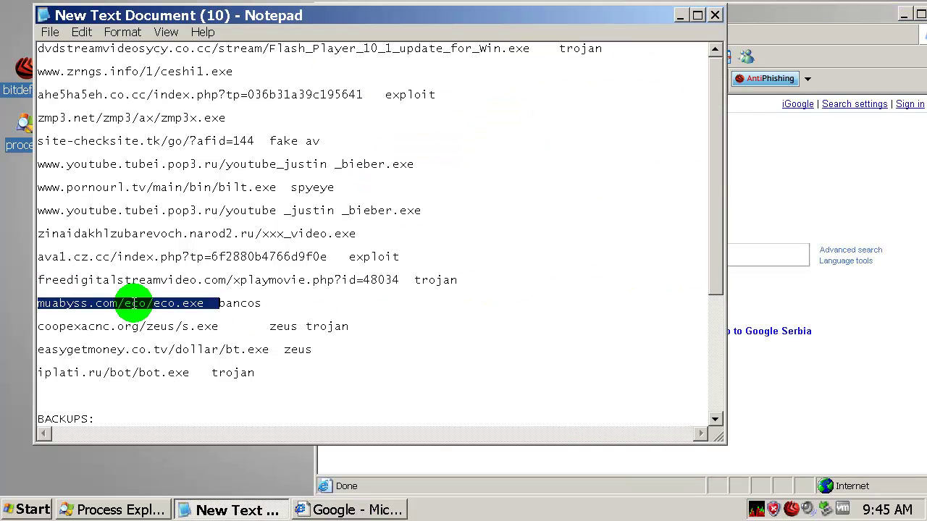
pyautogui.click(863, 184)
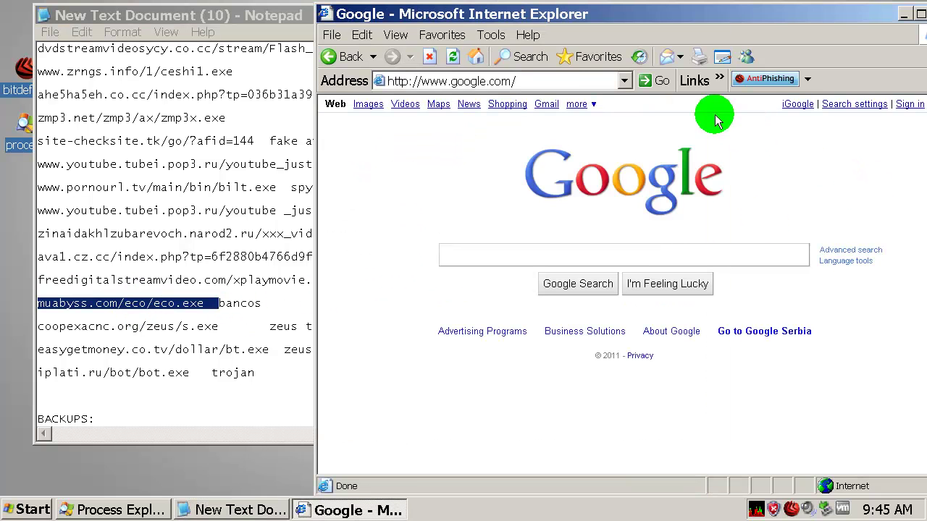
pyautogui.click(553, 81)
pyautogui.hotkey('ctrl', 'v')
pyautogui.press('Return')
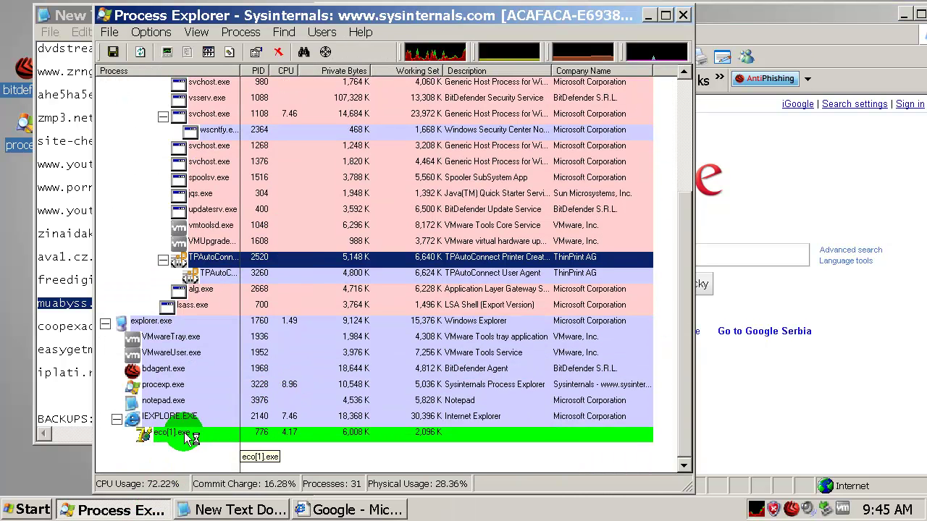
# Check the eco[1].exe process in Process Explorer, dismiss the virus alert for it and minimize the process list.
pyautogui.click(221, 430)
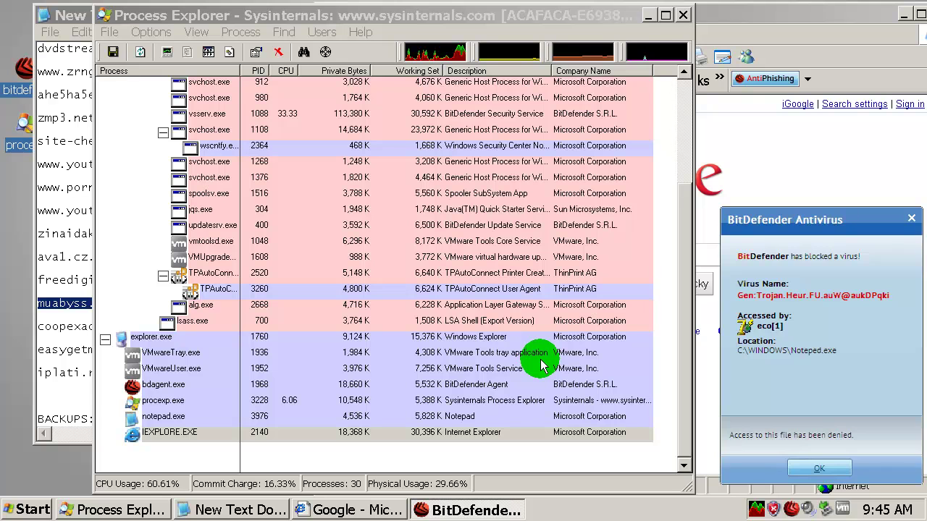
pyautogui.click(819, 468)
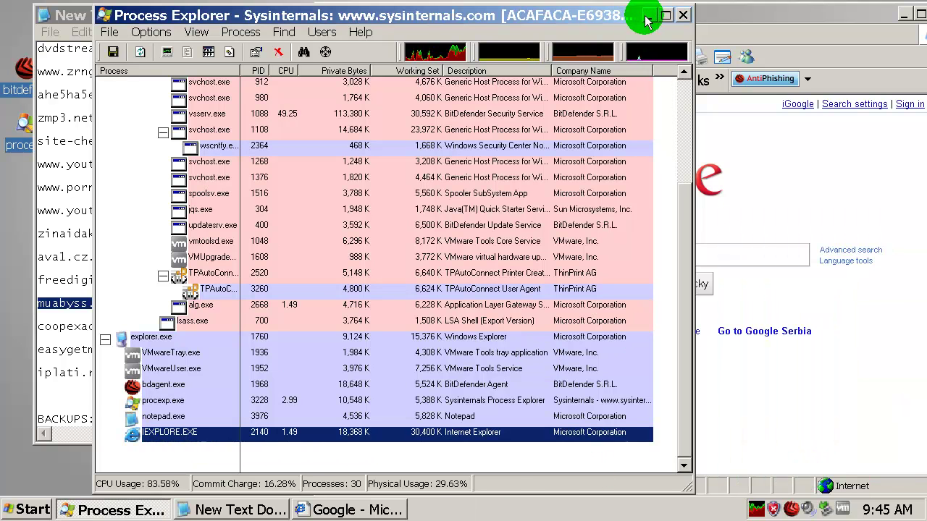
pyautogui.click(647, 21)
# Load the listed zeus trojan link coopexacnc.org/zeus/s.exe, dismiss the virus alert and return to the browser's home page.
pyautogui.doubleClick(145, 326)
pyautogui.hotkey('ctrl', 'c')
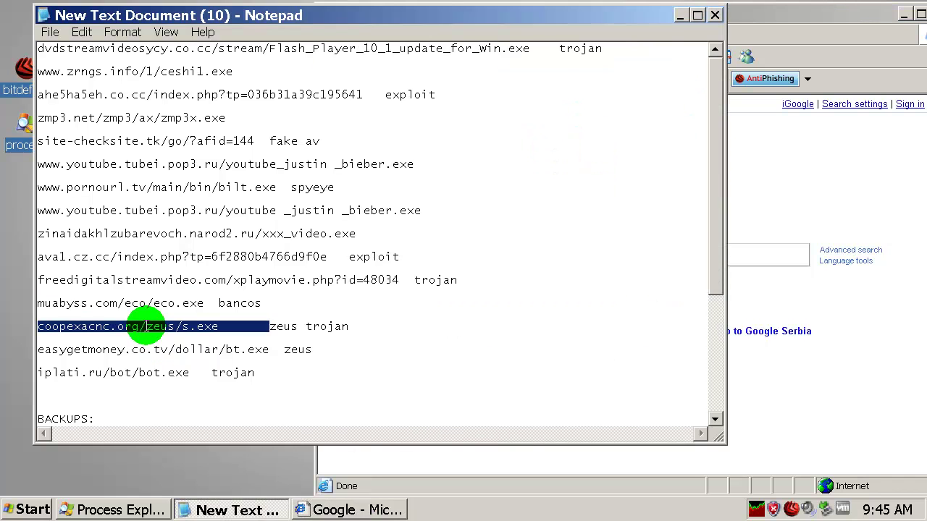
pyautogui.click(869, 168)
pyautogui.click(576, 83)
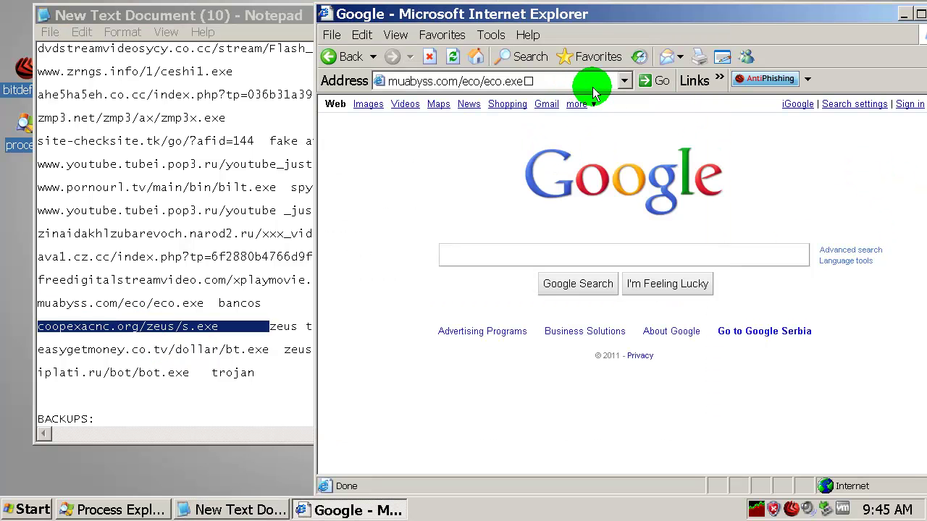
pyautogui.doubleClick(587, 83)
pyautogui.hotkey('ctrl', 'v')
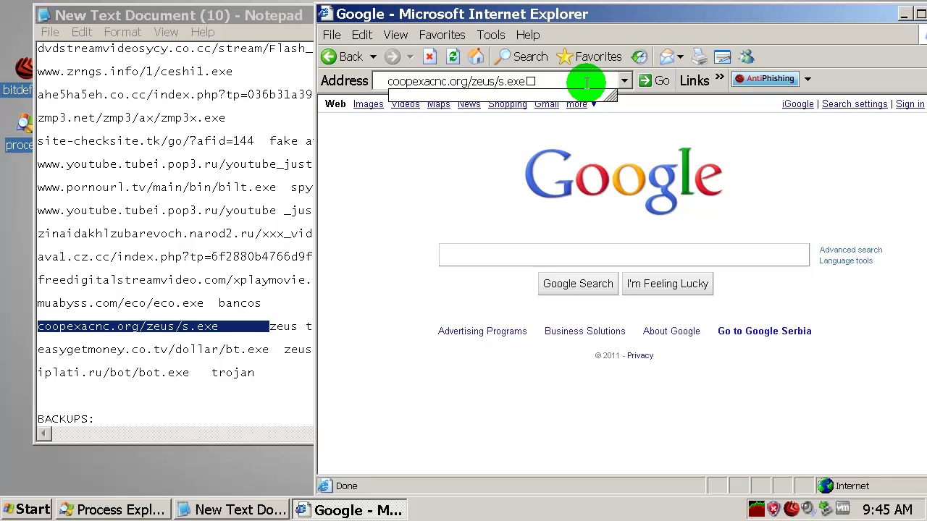
pyautogui.press('Return')
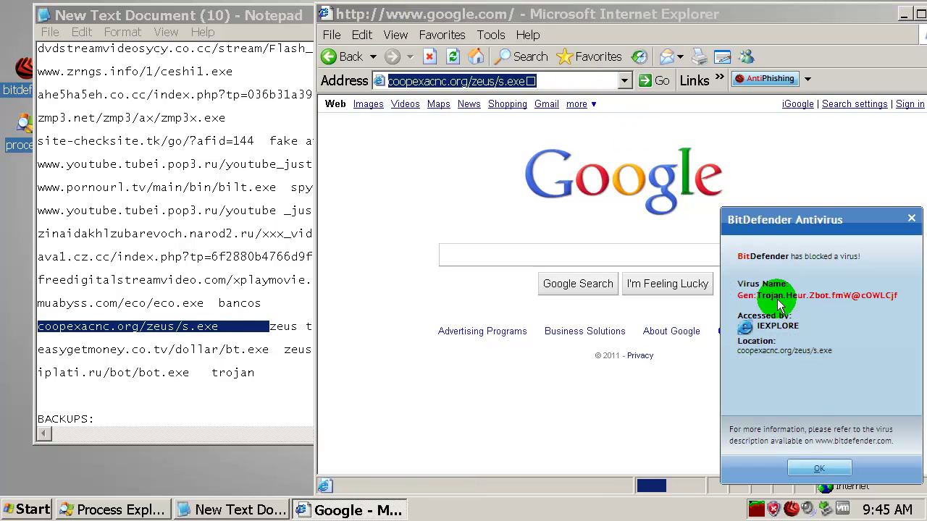
pyautogui.click(819, 468)
pyautogui.click(478, 57)
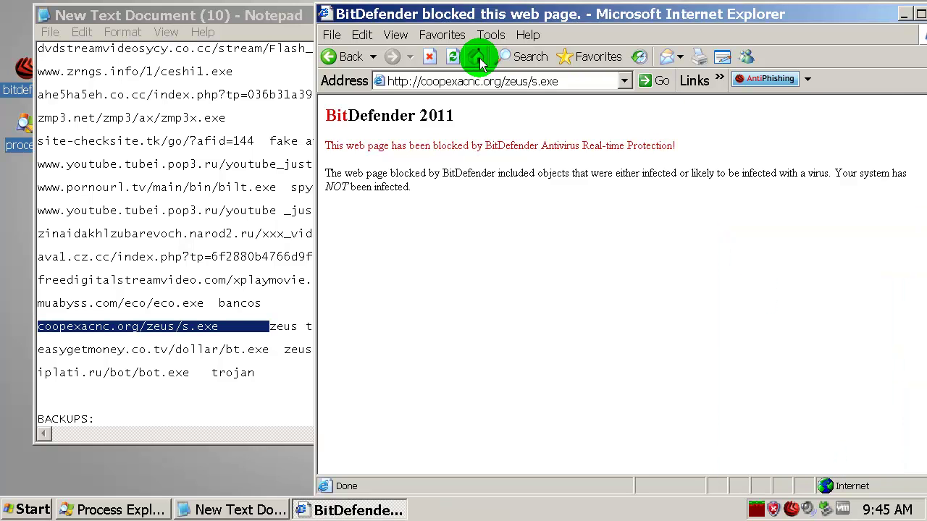
# Load the listed zeus link easygetmoney.co.tv/dollar/bt.exe, dismiss the virus alert and leave the blocked page for the home page.
pyautogui.doubleClick(138, 350)
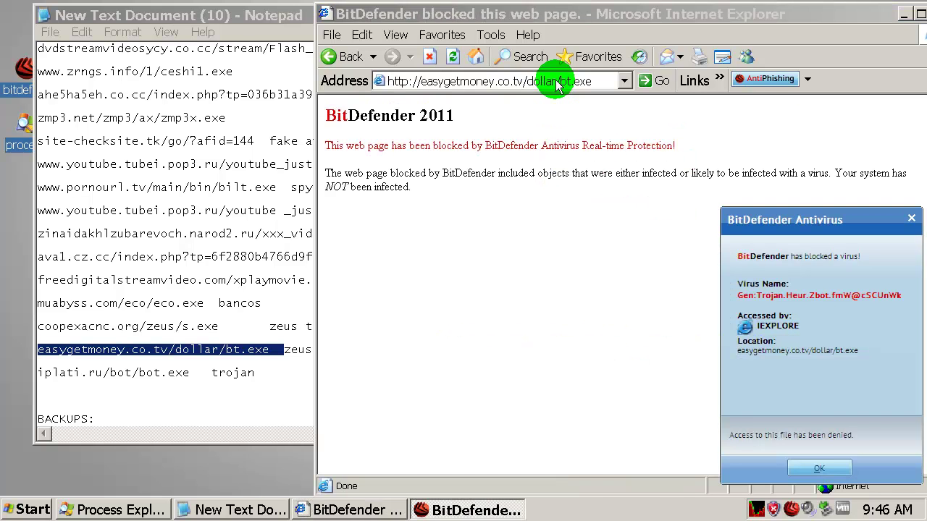
pyautogui.click(815, 469)
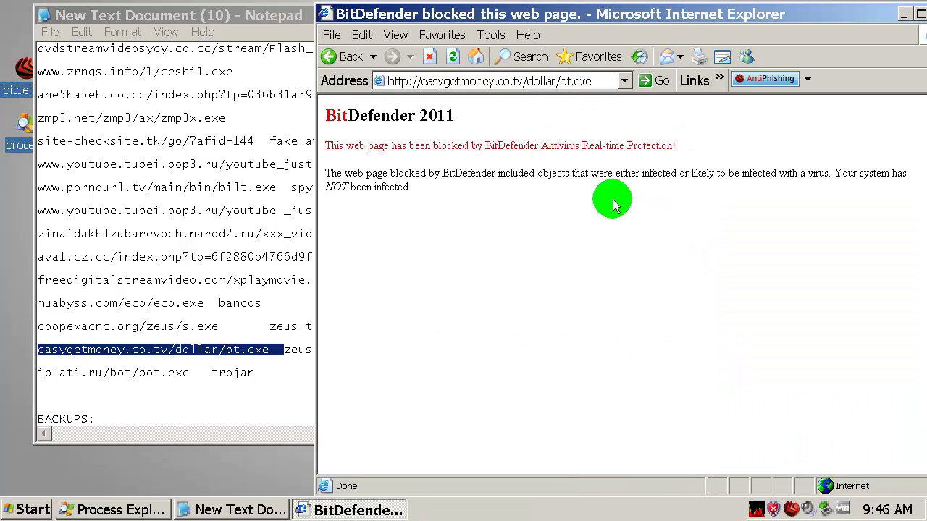
pyautogui.click(475, 56)
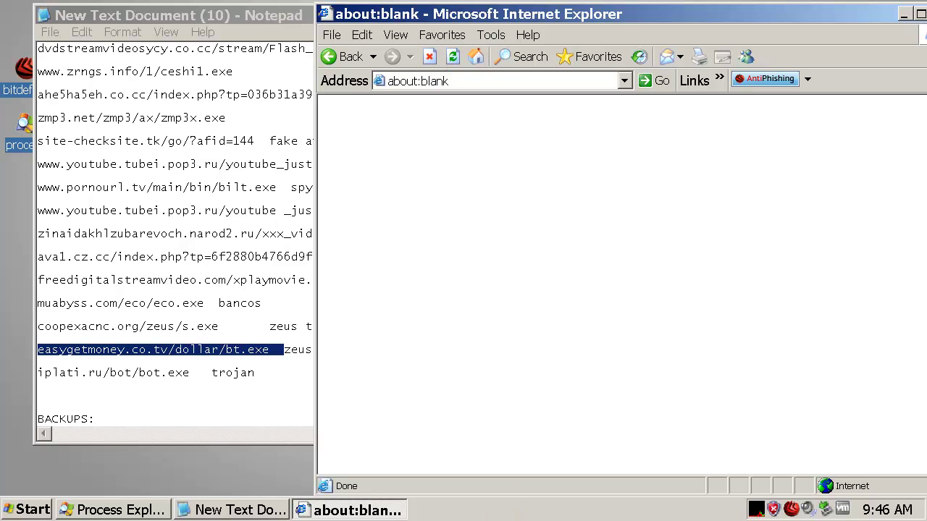
# Copy the listed trojan link iplati.ru/bot/bot.exe, load it in the browser and dismiss the virus alert.
pyautogui.click(129, 370)
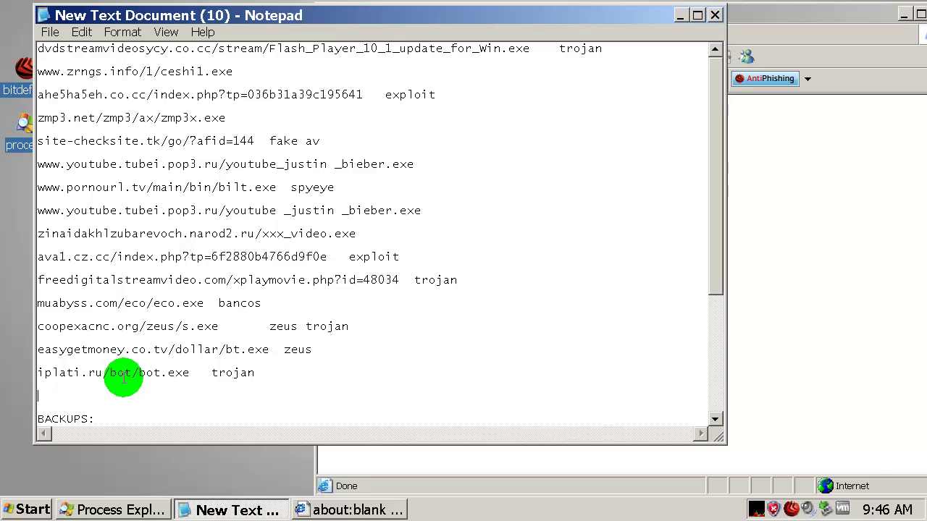
pyautogui.doubleClick(122, 371)
pyautogui.hotkey('ctrl', 'c')
pyautogui.click(840, 276)
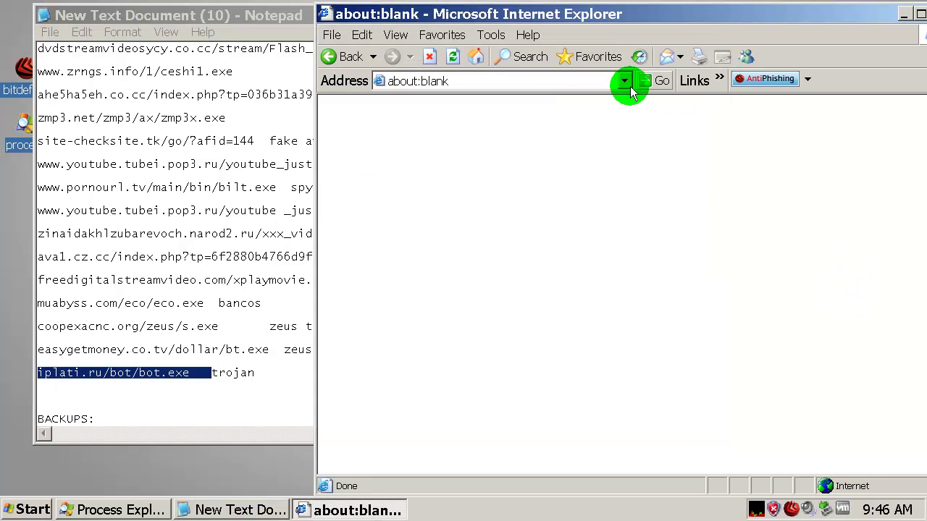
pyautogui.click(563, 80)
pyautogui.hotkey('ctrl', 'v')
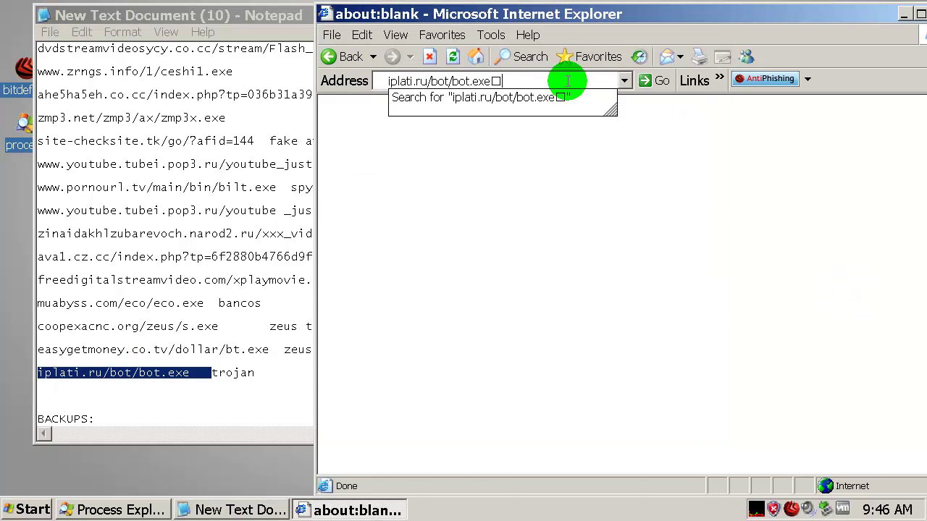
pyautogui.press('Return')
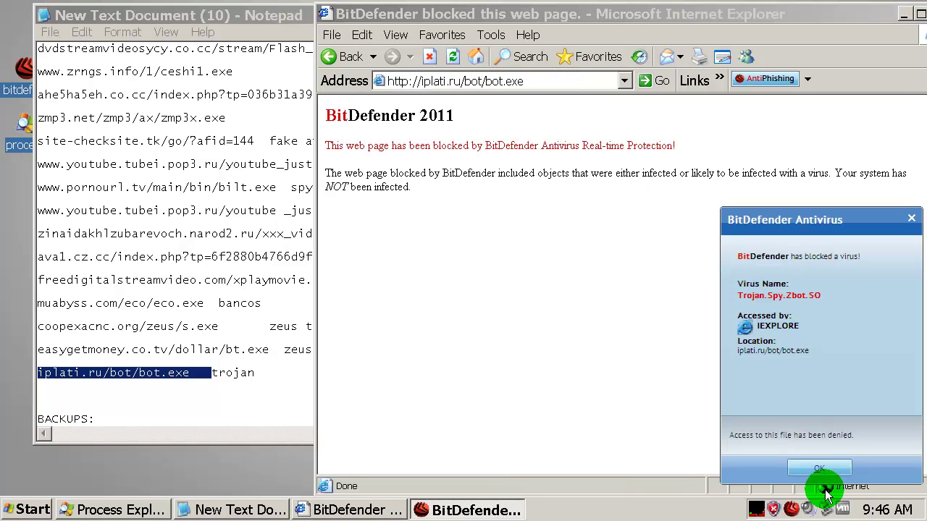
pyautogui.click(819, 469)
# Load the first backup link microsupdates.com/_crfsz/crzp2.exe in the browser and dismiss the virus alert.
pyautogui.click(222, 406)
pyautogui.scroll(-1, 233, 382)
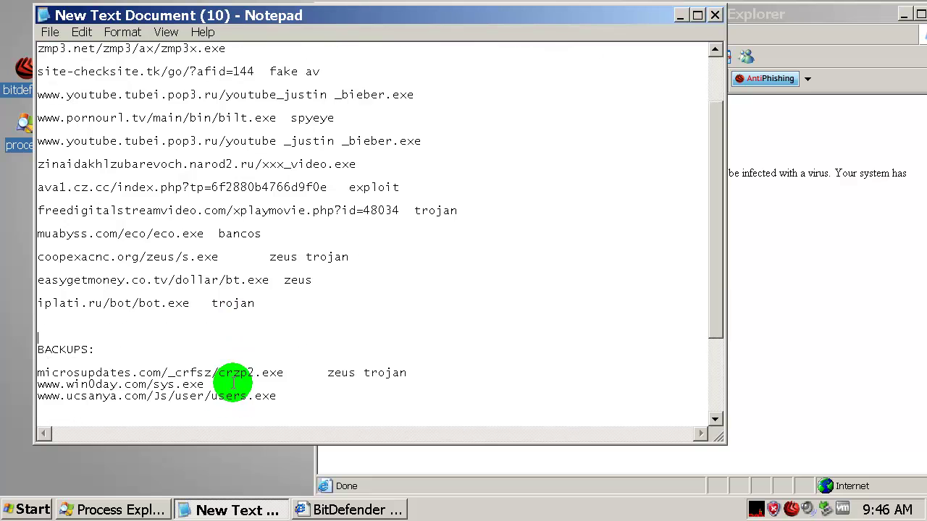
pyautogui.scroll(-1, 233, 382)
pyautogui.doubleClick(190, 303)
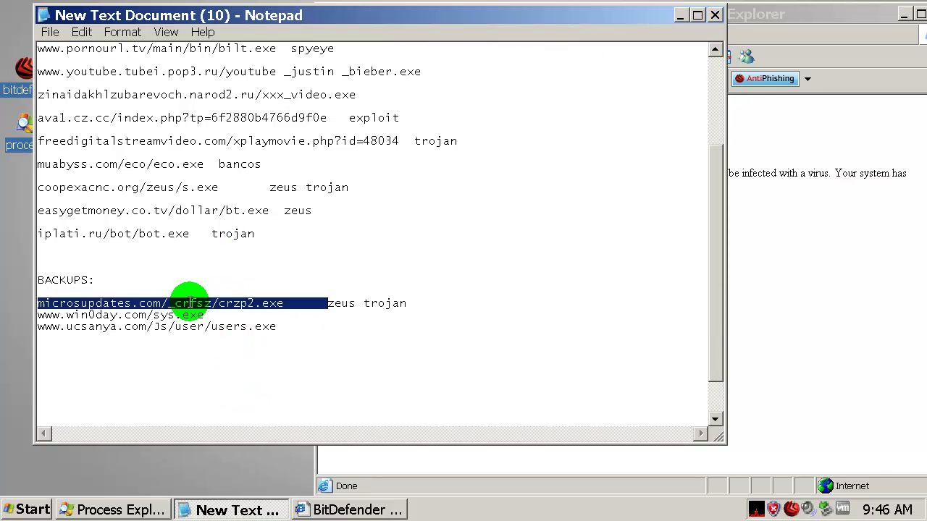
pyautogui.click(747, 280)
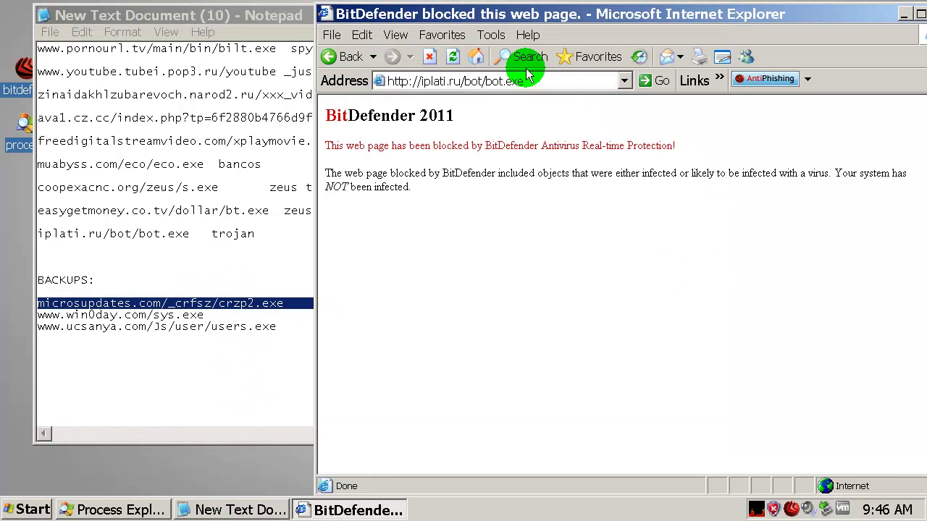
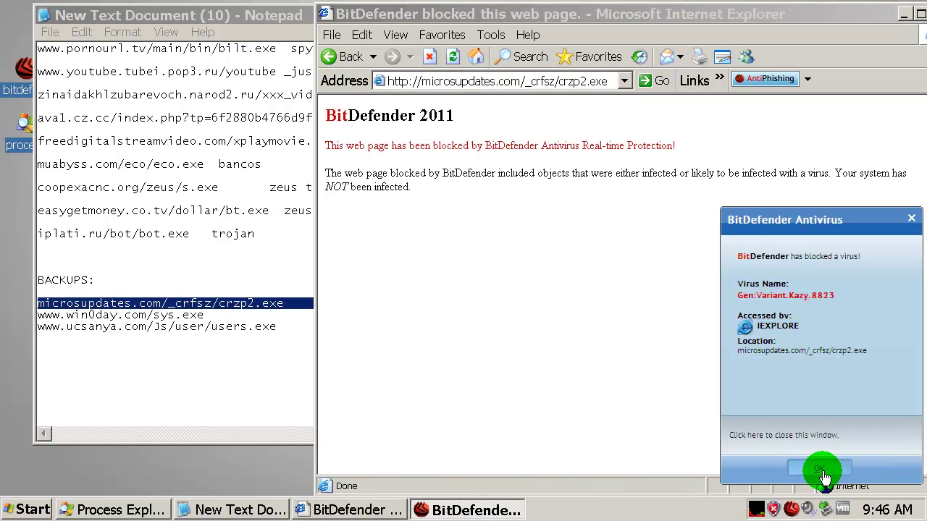
pyautogui.click(824, 475)
pyautogui.click(149, 306)
pyautogui.doubleClick(149, 312)
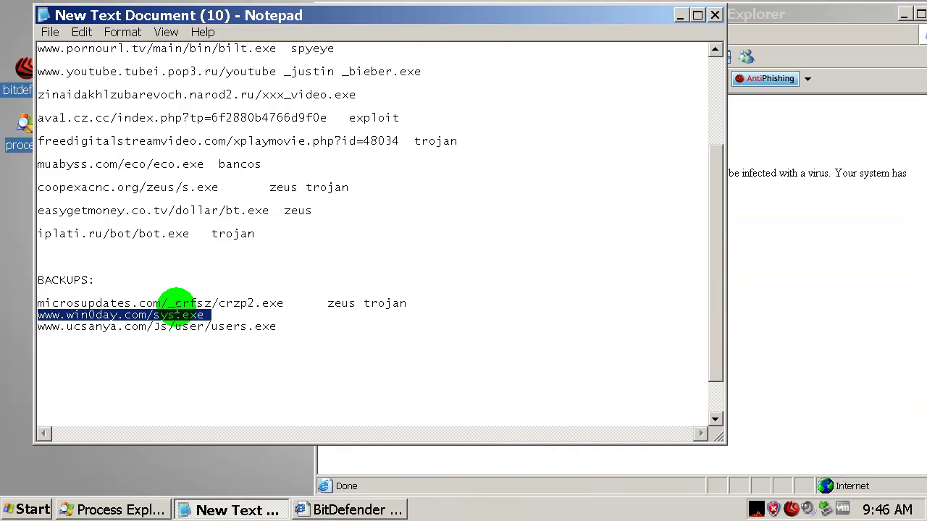
pyautogui.click(730, 242)
pyautogui.click(475, 56)
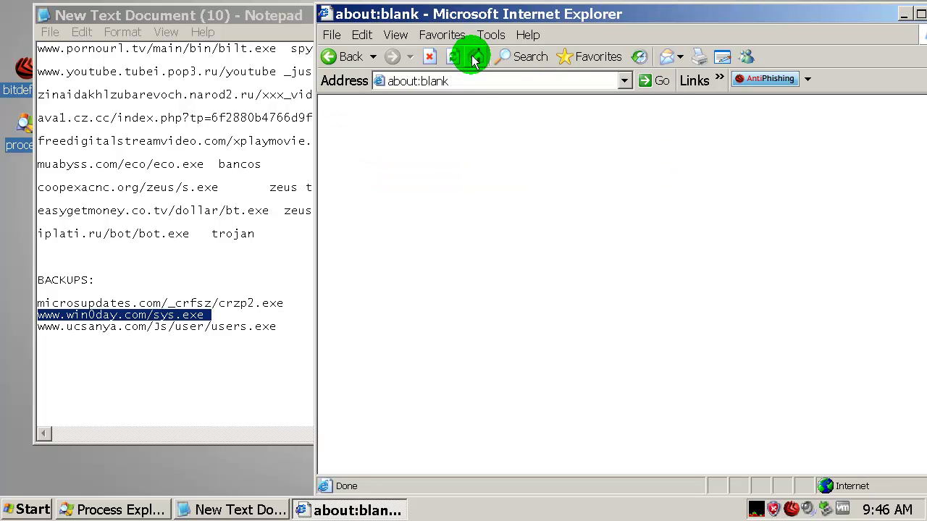
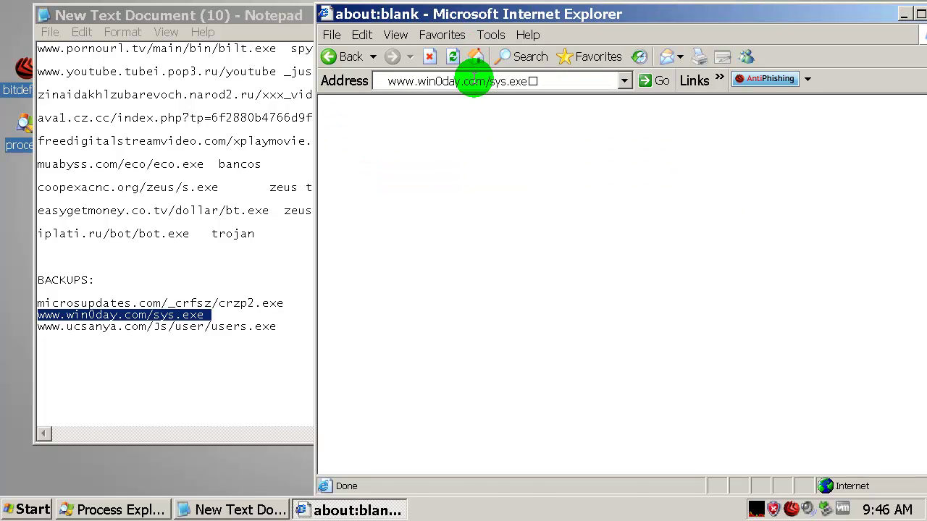
pyautogui.press('Return')
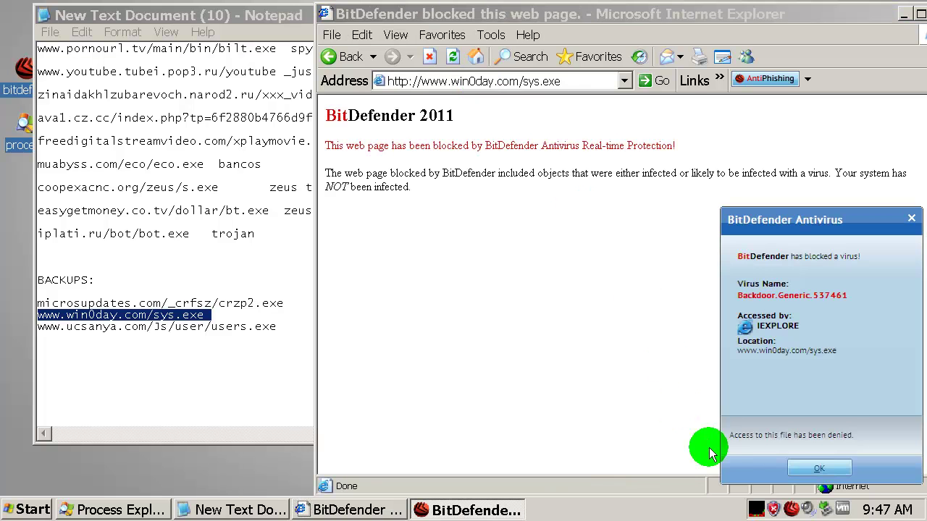
pyautogui.click(804, 468)
pyautogui.click(476, 56)
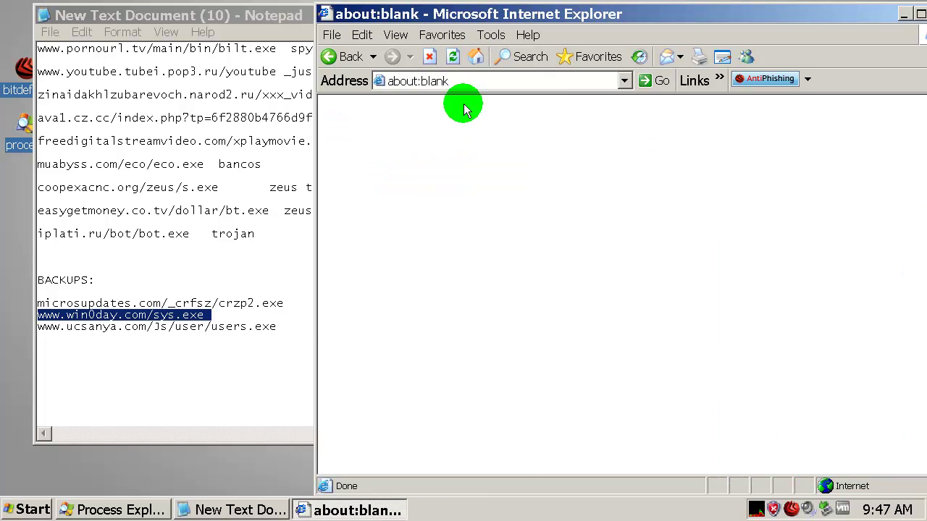
pyautogui.click(141, 326)
pyautogui.doubleClick(145, 327)
pyautogui.hotkey('ctrl', 'c')
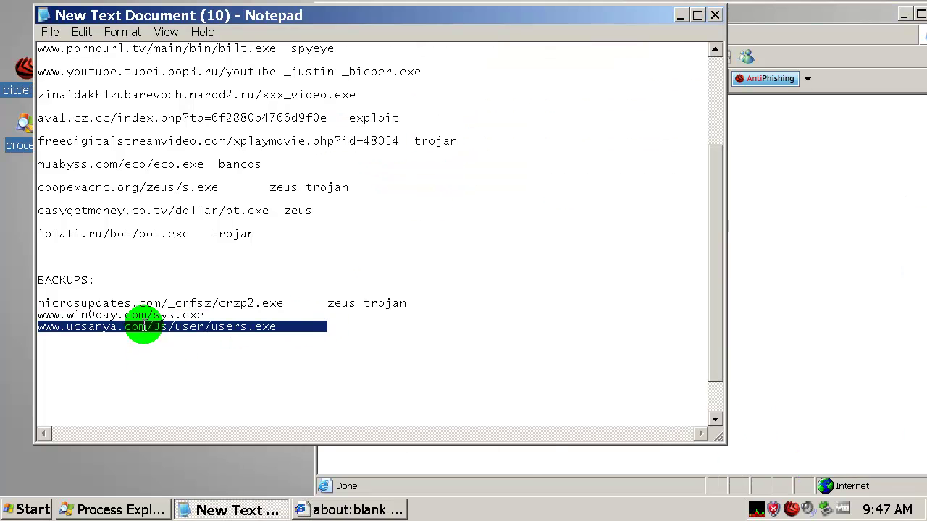
pyautogui.click(842, 246)
pyautogui.click(552, 88)
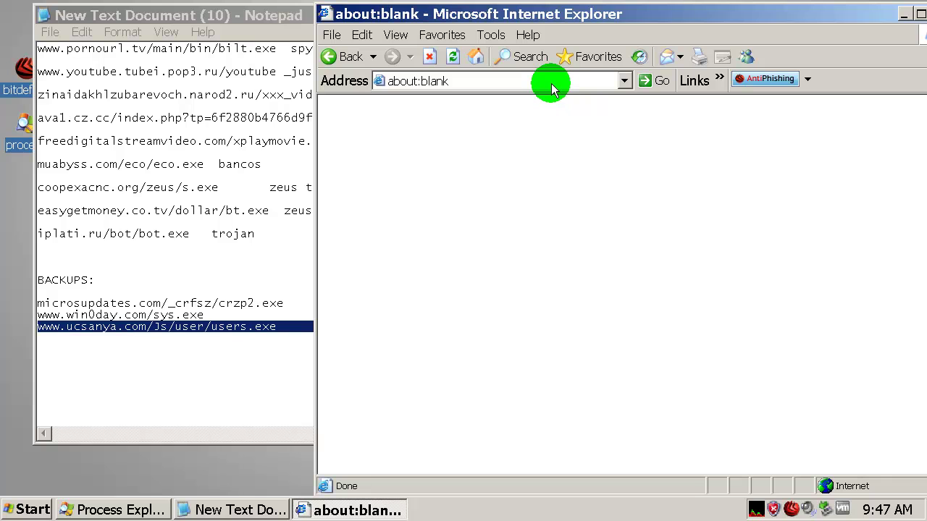
pyautogui.hotkey('ctrl', 'v')
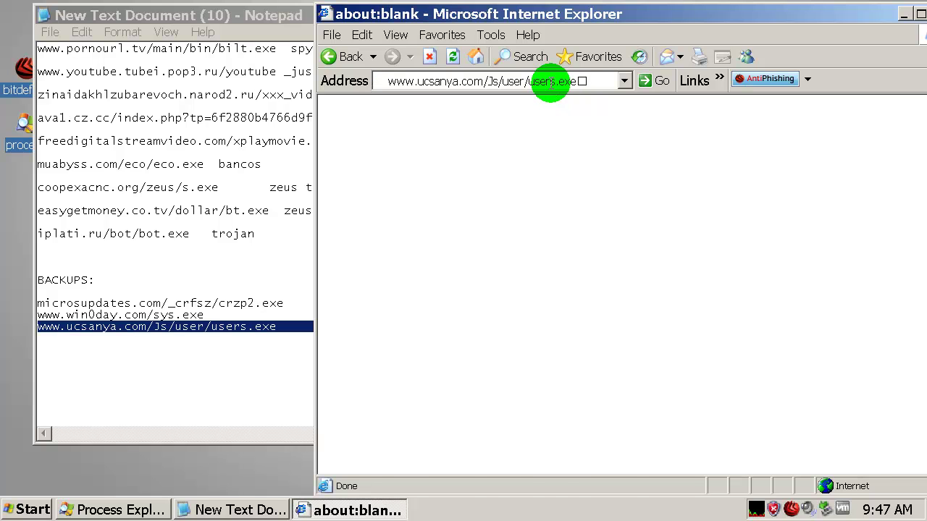
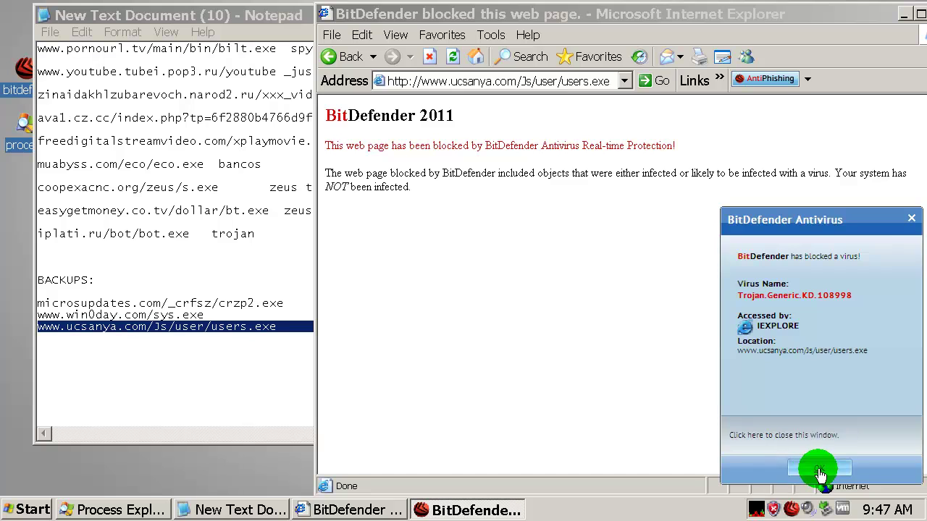
pyautogui.click(819, 468)
# Close the text document with the link list, saving its changes, and close the browser window.
pyautogui.click(300, 15)
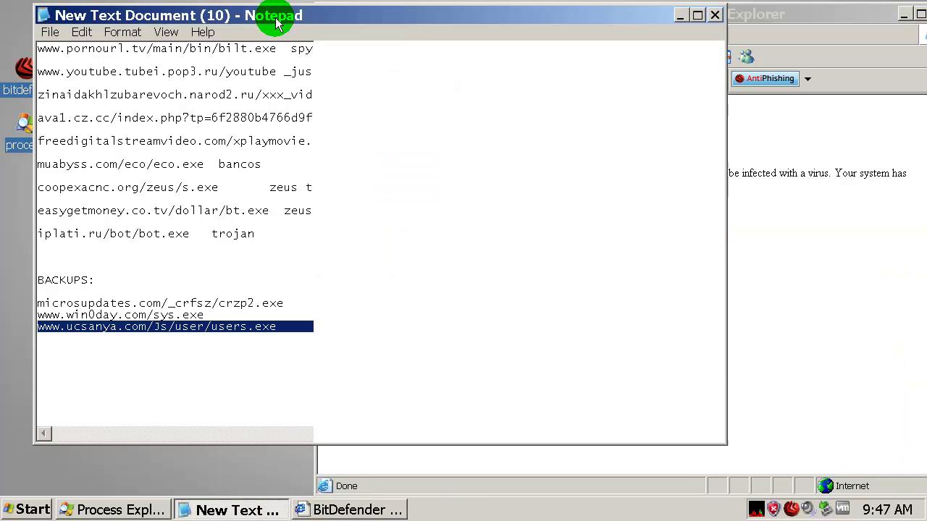
pyautogui.click(715, 14)
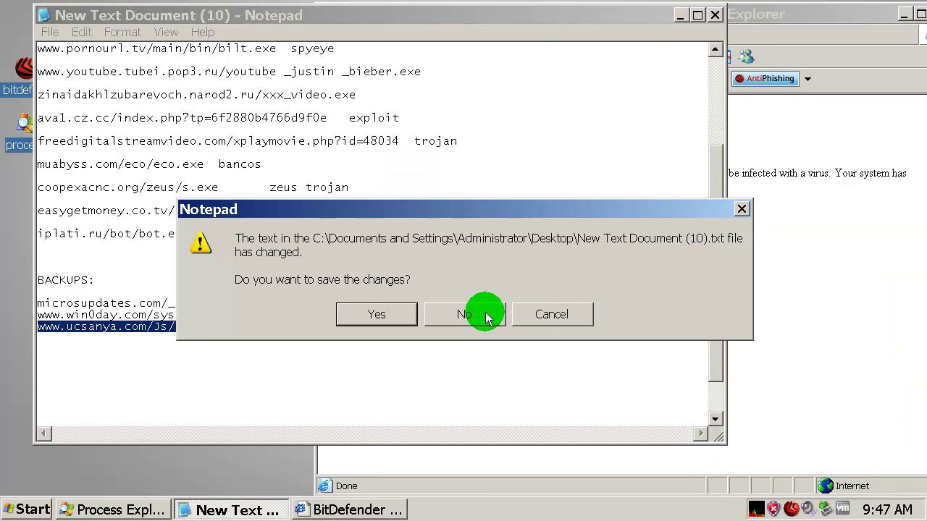
pyautogui.click(366, 314)
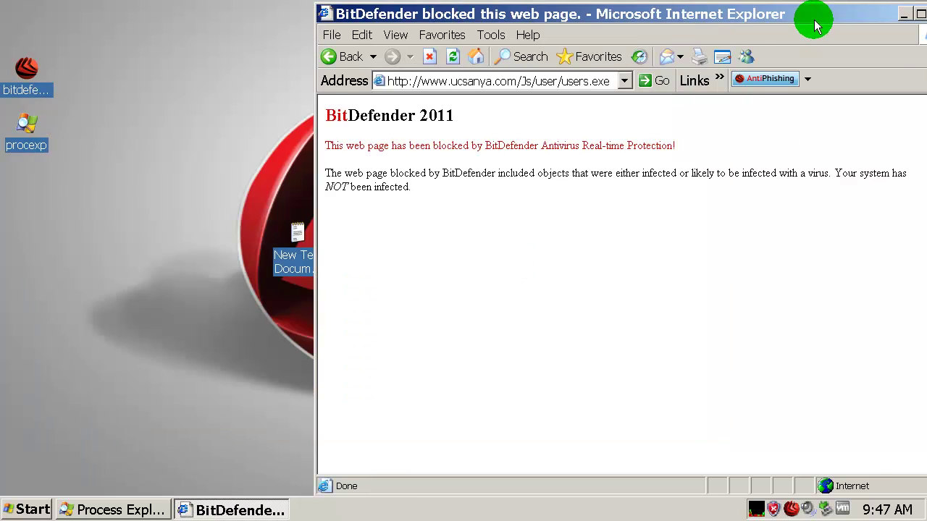
pyautogui.moveTo(819, 19); pyautogui.dragTo(644, 42)
pyautogui.click(737, 38)
pyautogui.rightClick(398, 129)
pyautogui.click(459, 157)
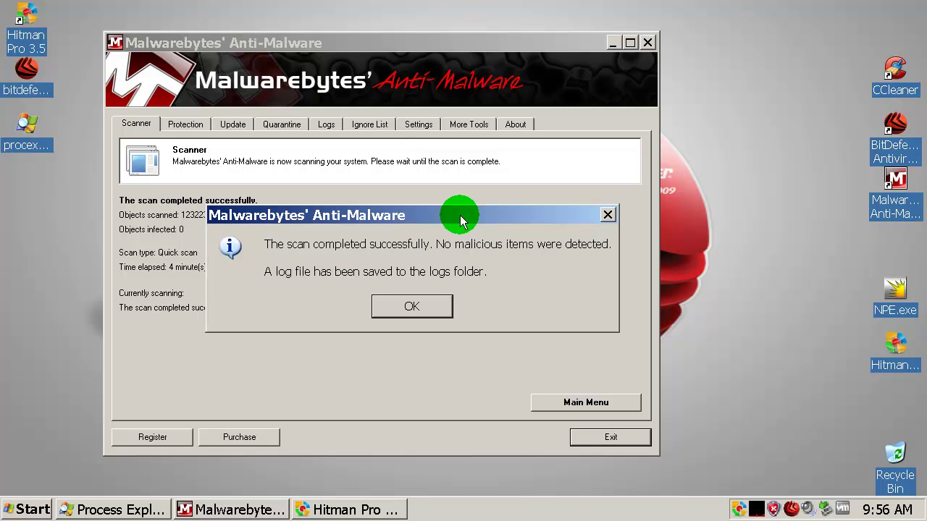
# Review the finished Malwarebytes' Anti-Malware and Hitman Pro scan results and close both programs.
pyautogui.click(432, 308)
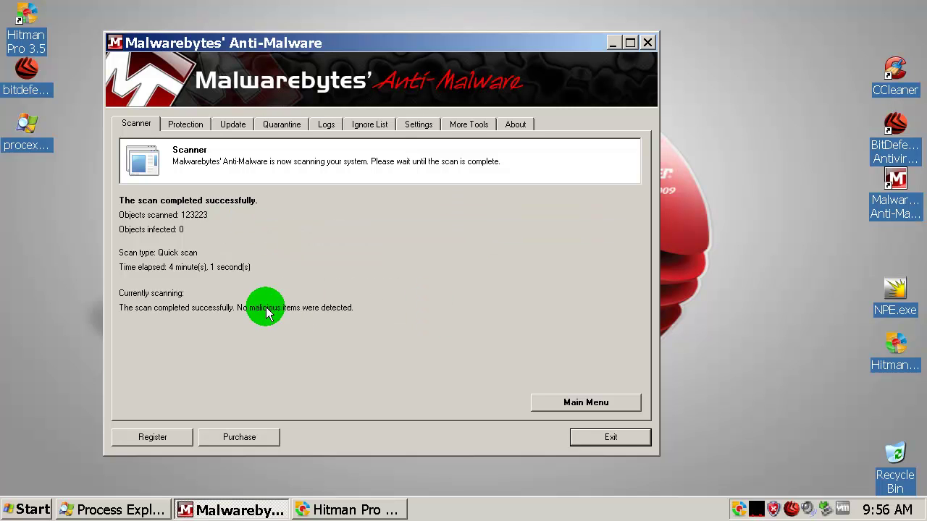
pyautogui.click(601, 437)
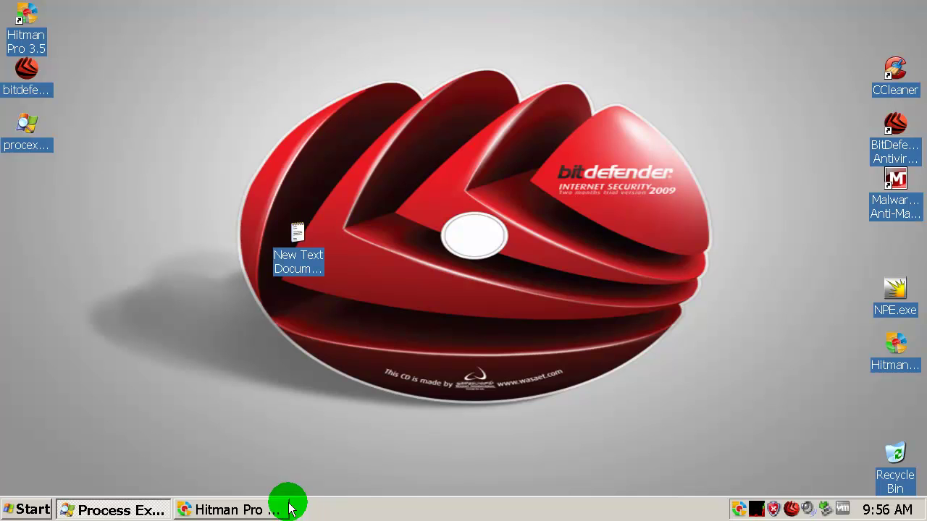
pyautogui.click(263, 510)
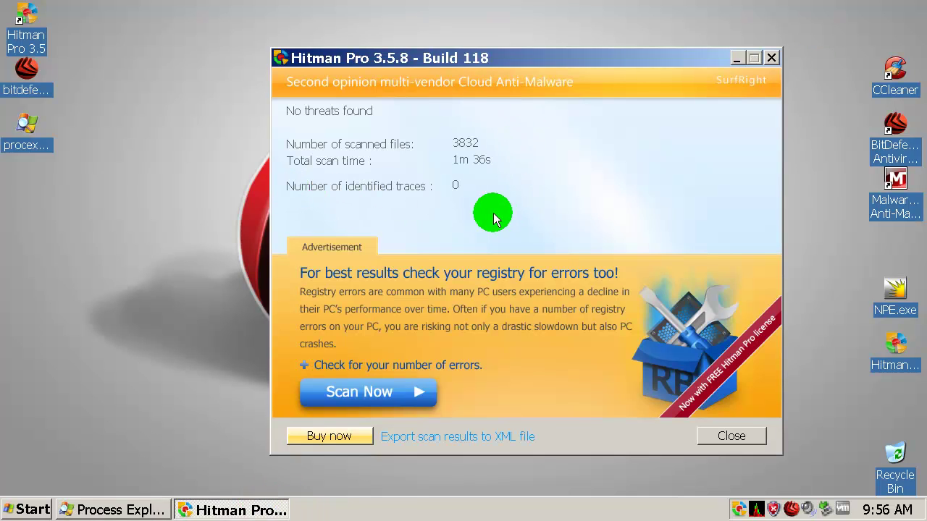
pyautogui.click(733, 438)
pyautogui.rightClick(452, 234)
pyautogui.click(484, 261)
pyautogui.rightClick(478, 253)
pyautogui.click(487, 276)
pyautogui.rightClick(485, 266)
pyautogui.click(511, 293)
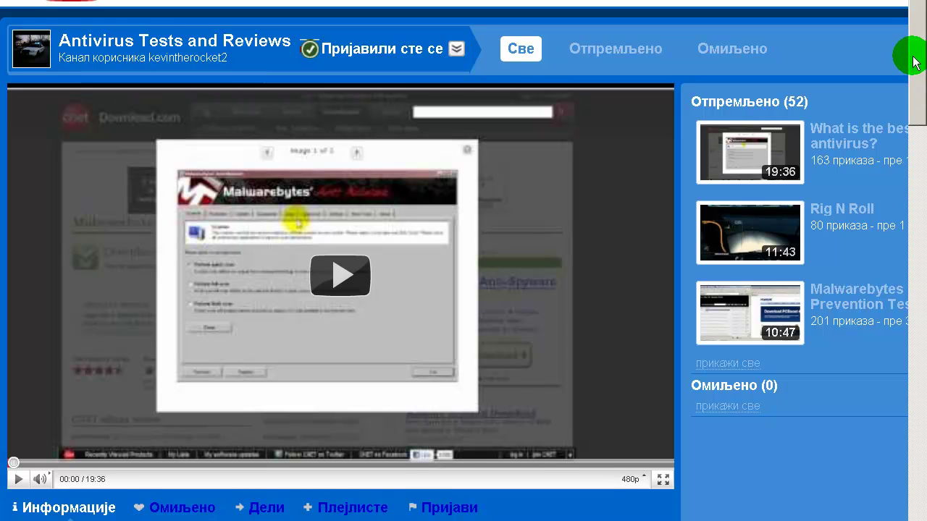
pyautogui.moveTo(919, 56); pyautogui.dragTo(920, 36)
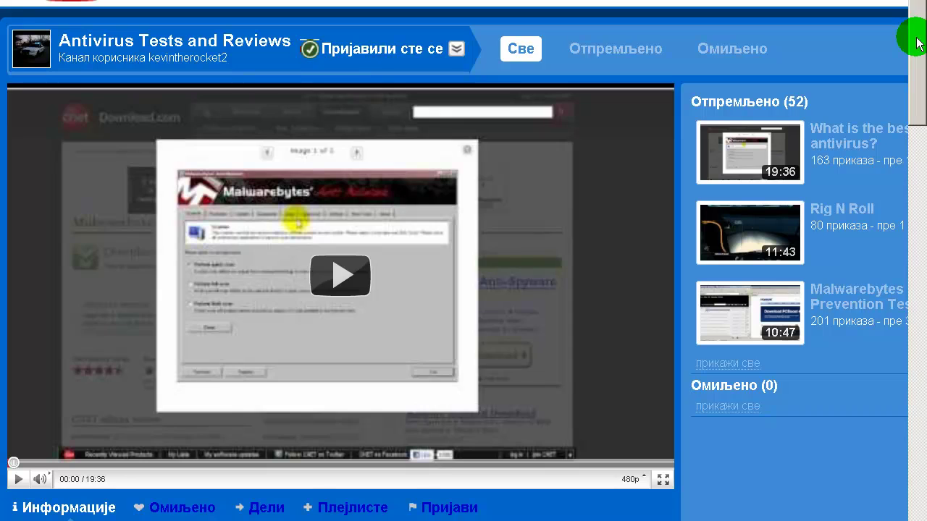
pyautogui.moveTo(912, 33)
pyautogui.mouseDown()
pyautogui.moveTo(913, 55)
pyautogui.moveTo(918, 36)
pyautogui.mouseUp()
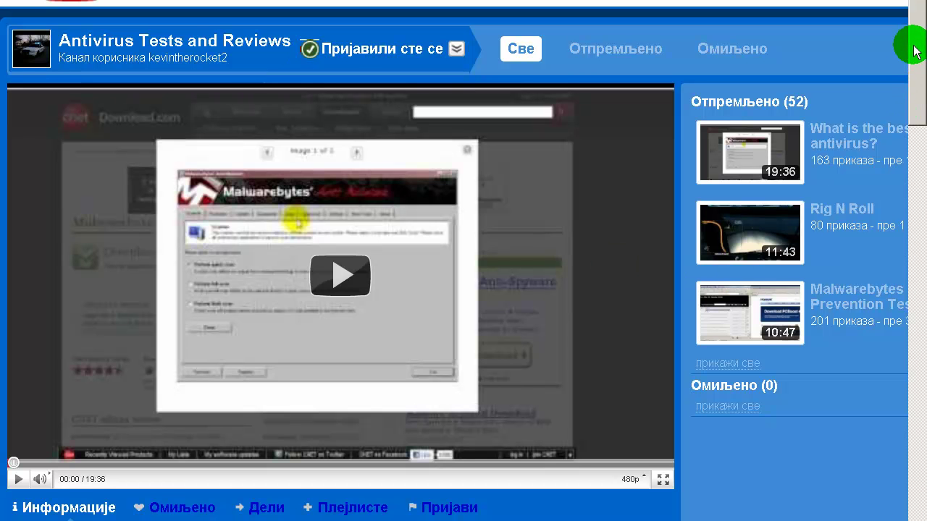
pyautogui.moveTo(914, 42); pyautogui.dragTo(926, 327)
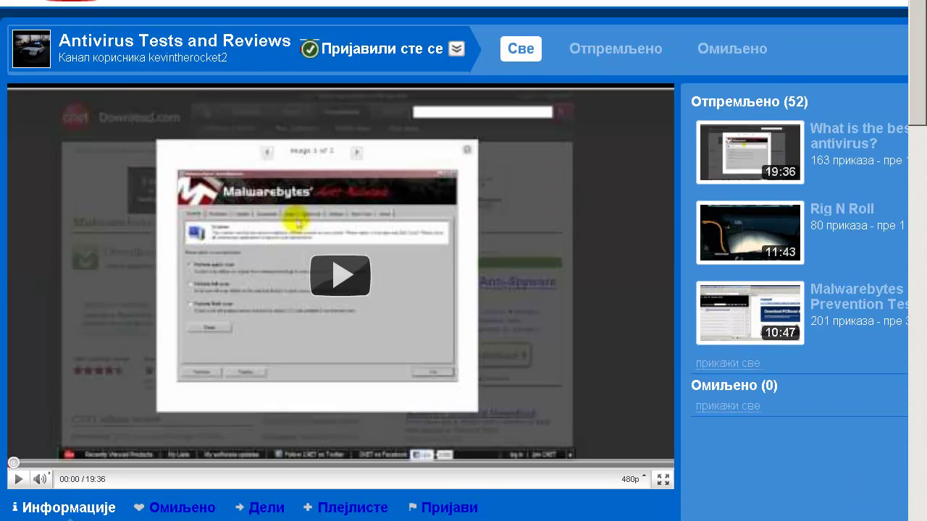